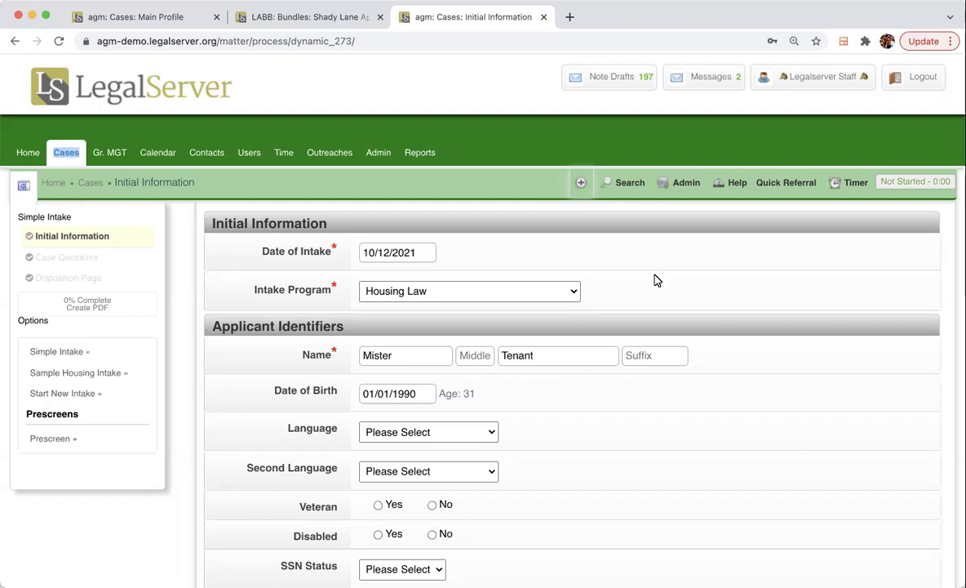
{"action": "scroll", "coordinate": [654, 279], "scroll_direction": "down", "scroll_amount": 3}
{"action": "scroll", "coordinate": [654, 280], "scroll_direction": "down", "scroll_amount": 3}
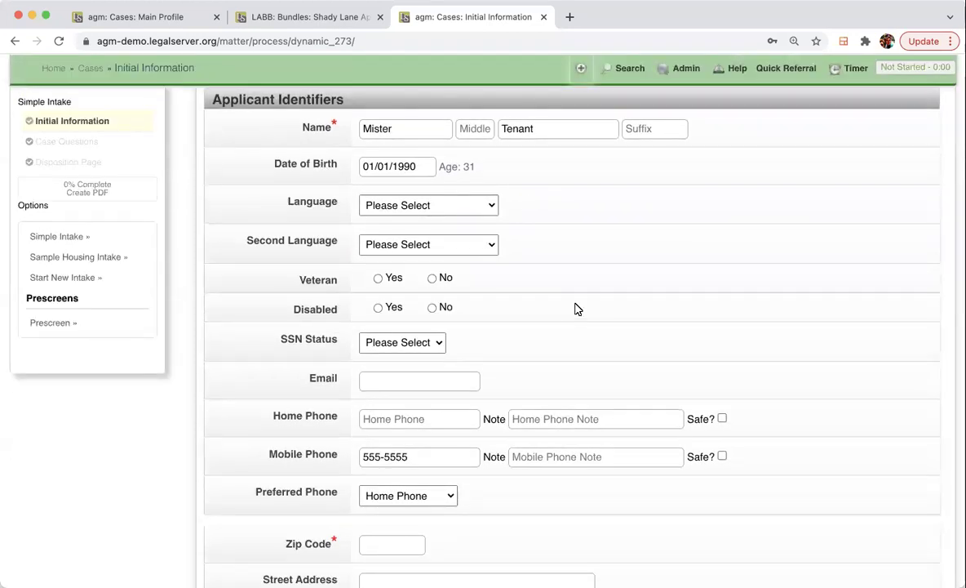
{"action": "scroll", "coordinate": [576, 307], "scroll_direction": "down", "scroll_amount": 7}
{"action": "scroll", "coordinate": [576, 307], "scroll_direction": "down", "scroll_amount": 2}
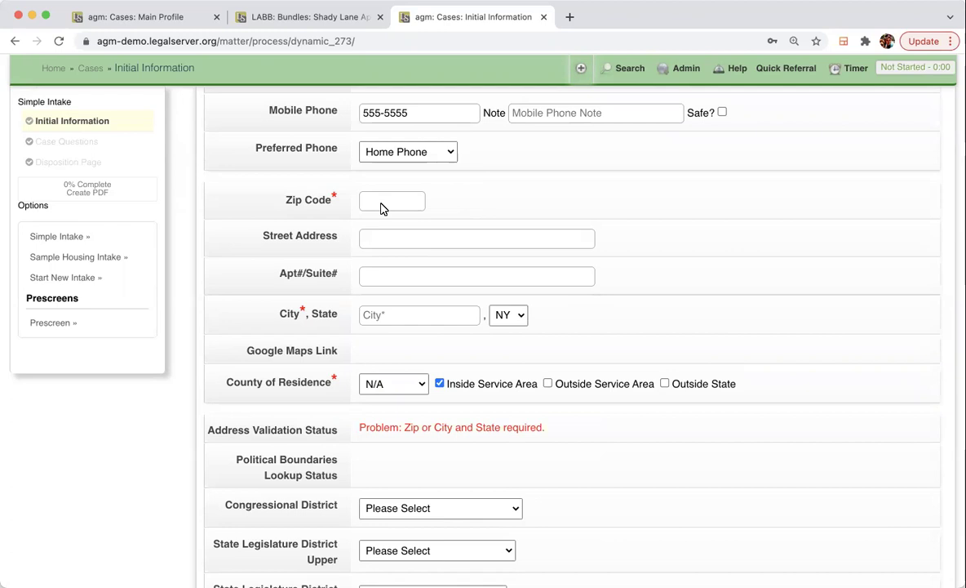
{"action": "scroll", "coordinate": [547, 246], "scroll_direction": "down", "scroll_amount": 2}
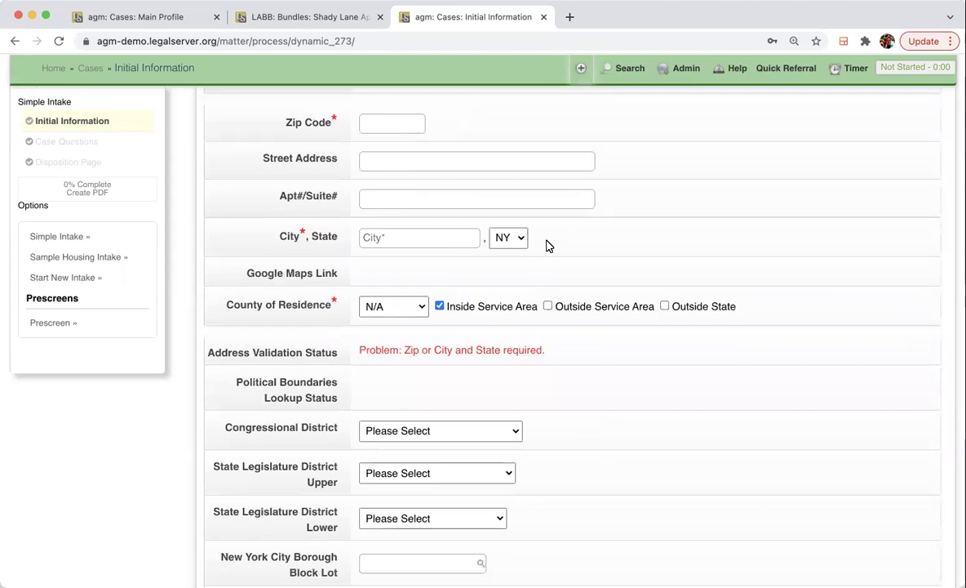
{"action": "scroll", "coordinate": [547, 246], "scroll_direction": "down", "scroll_amount": 2}
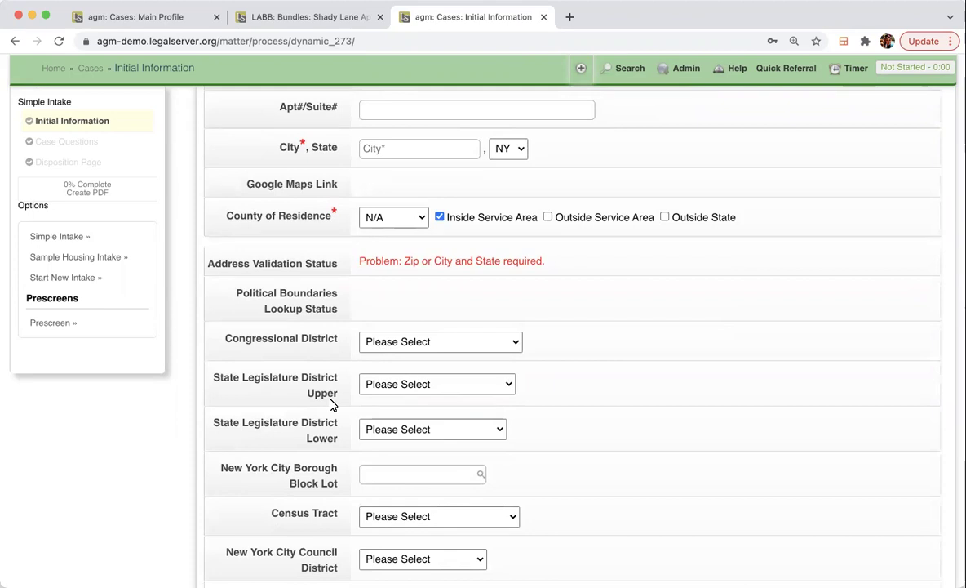
{"action": "scroll", "coordinate": [331, 404], "scroll_direction": "down", "scroll_amount": 3}
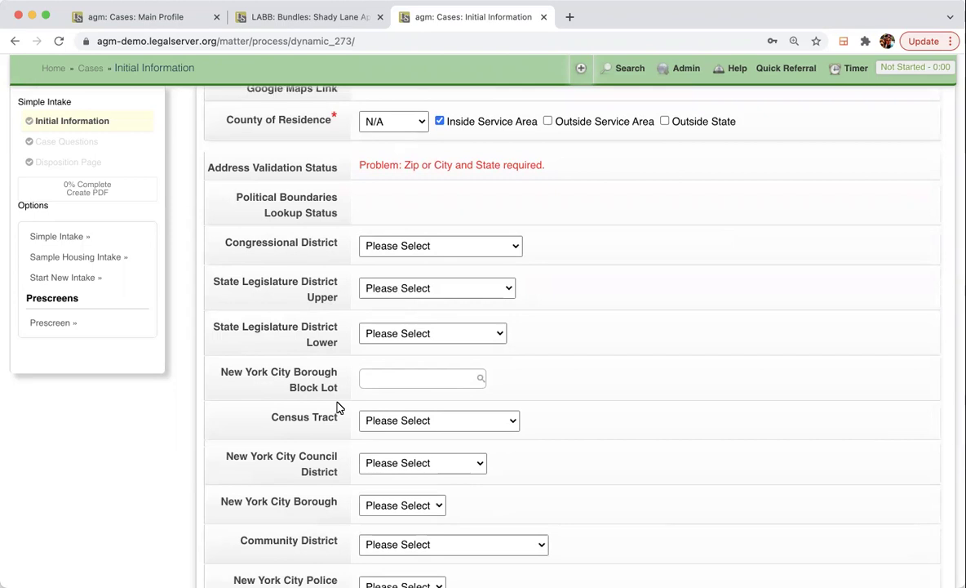
{"action": "scroll", "coordinate": [337, 406], "scroll_direction": "down", "scroll_amount": 2}
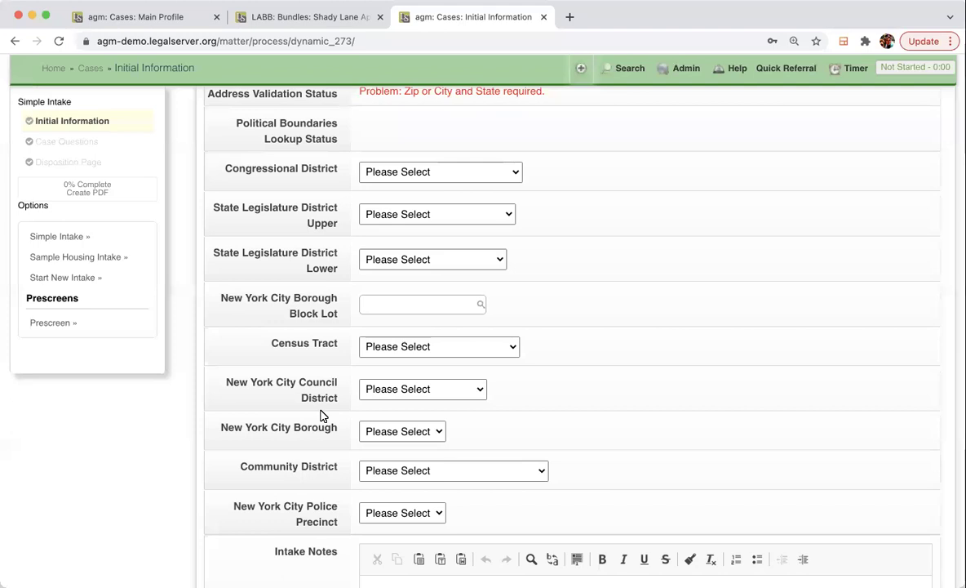
{"action": "scroll", "coordinate": [322, 416], "scroll_direction": "up", "scroll_amount": 10}
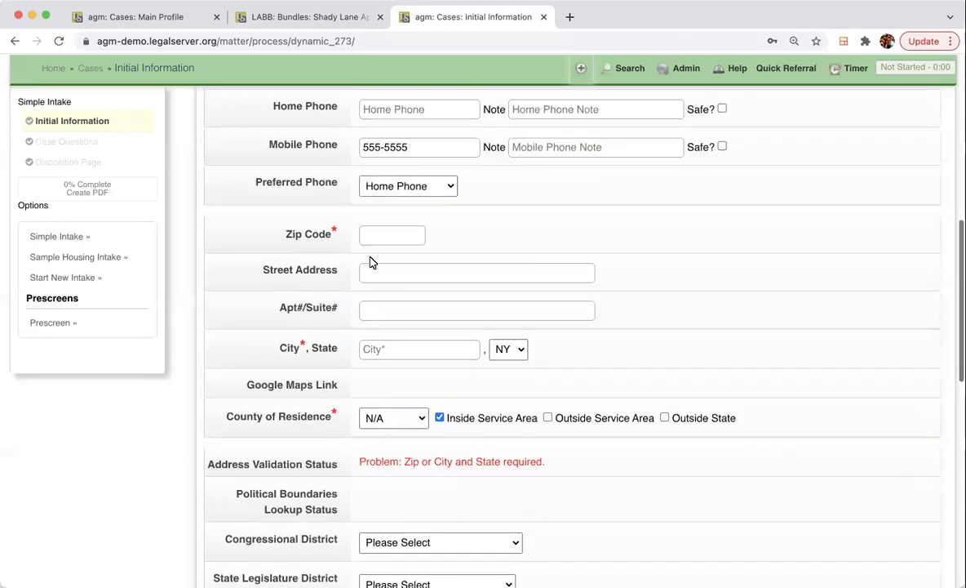
Enter zip 10001 and street 500 park ave so Manhattan districts like Congressional District 12 auto-fill.
{"action": "left_click", "coordinate": [388, 235]}
{"action": "type", "text": "10001"}
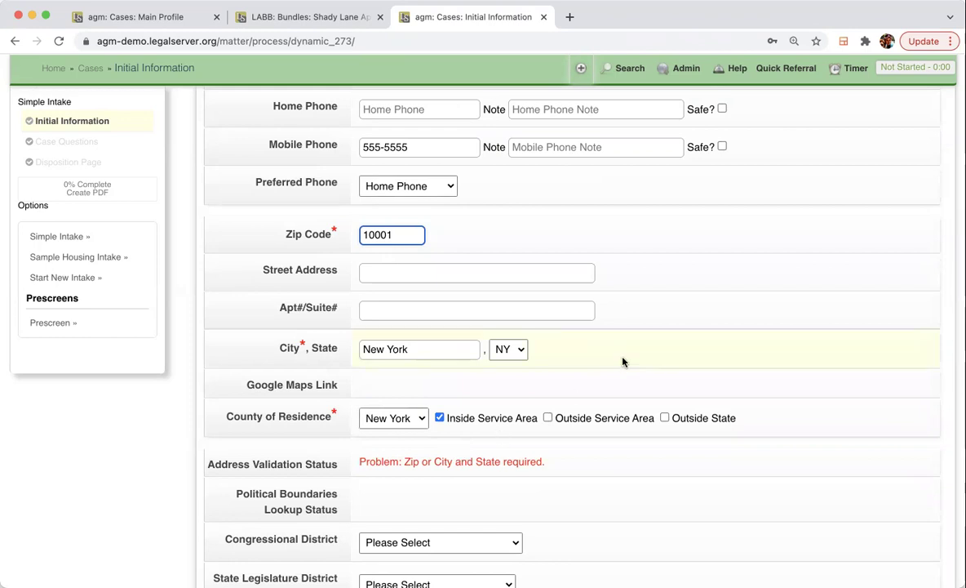
{"action": "left_click", "coordinate": [426, 273]}
{"action": "type", "text": "500 park ave"}
{"action": "key", "text": "Tab"}
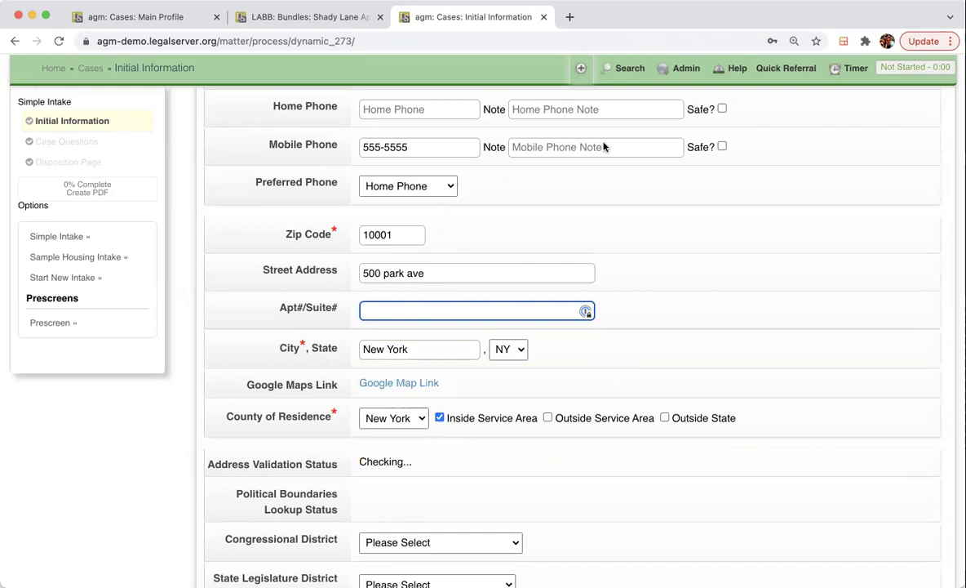
{"action": "scroll", "coordinate": [582, 312], "scroll_direction": "down", "scroll_amount": 3}
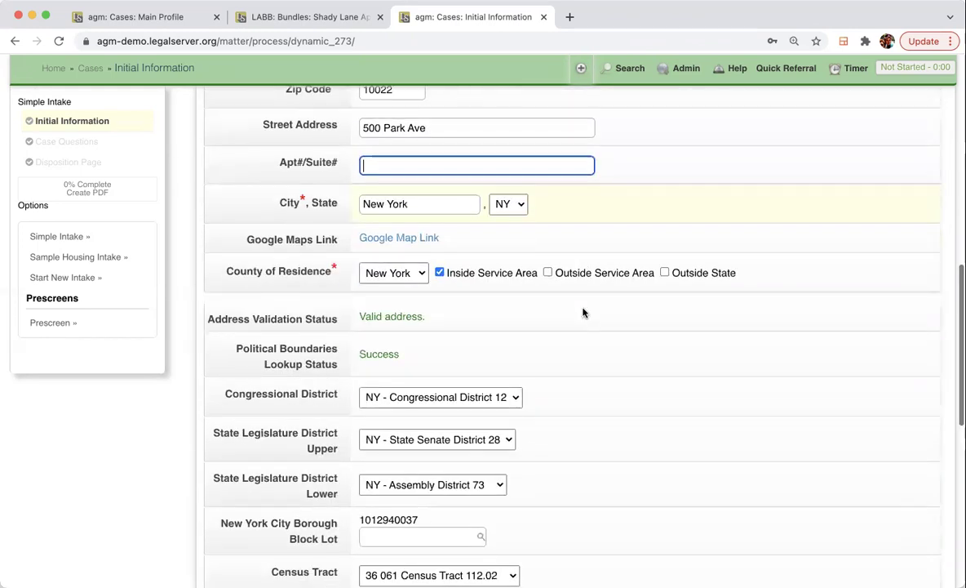
{"action": "scroll", "coordinate": [583, 313], "scroll_direction": "down", "scroll_amount": 3}
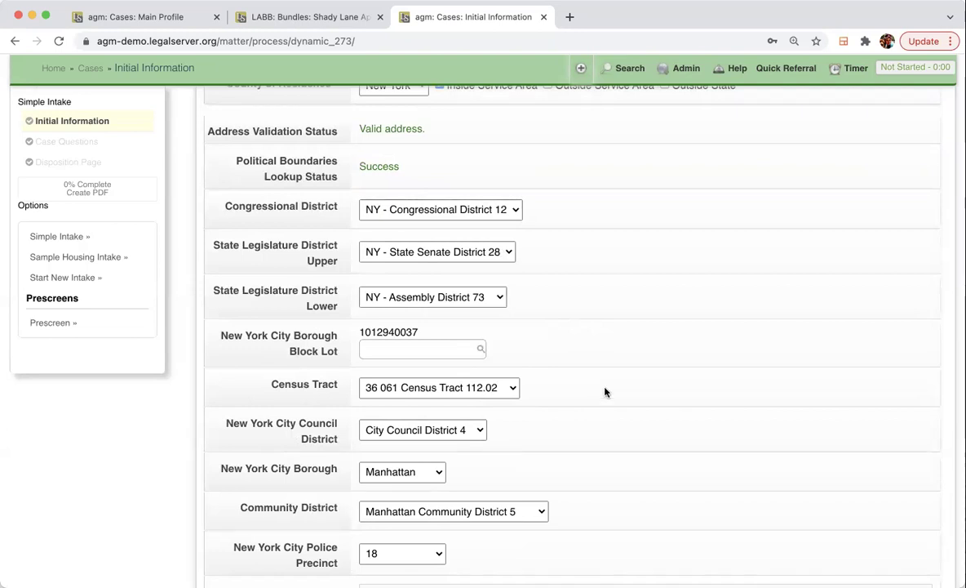
{"action": "scroll", "coordinate": [605, 392], "scroll_direction": "down", "scroll_amount": 1}
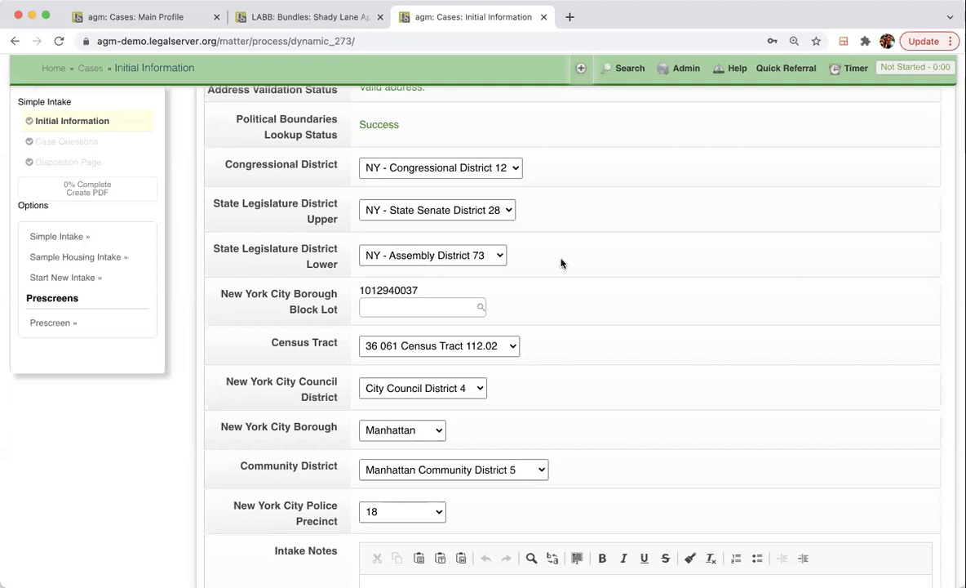
{"action": "scroll", "coordinate": [561, 262], "scroll_direction": "down", "scroll_amount": 5}
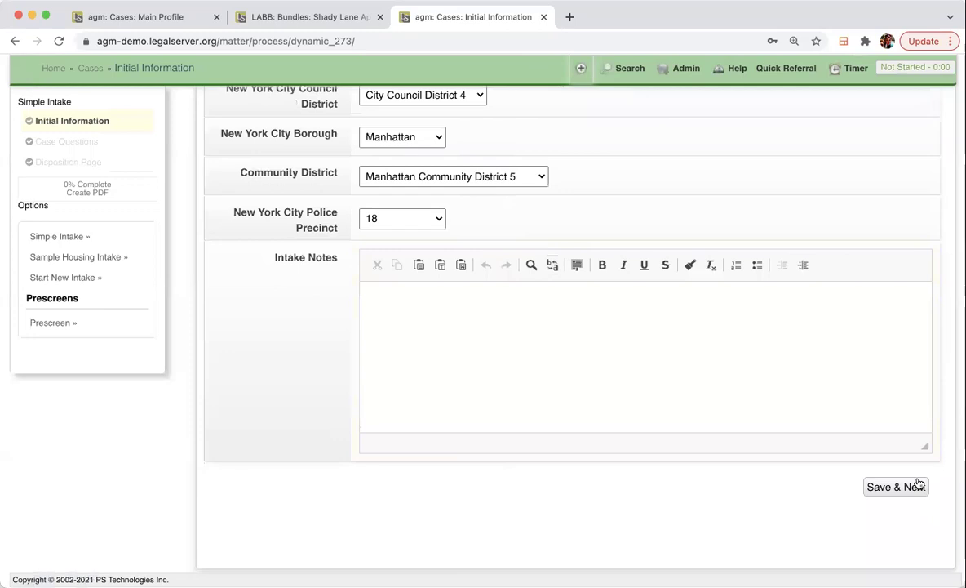
Fix the rejected mobile phone to a valid ten-digit number and save the Initial Information.
{"action": "left_click", "coordinate": [917, 486]}
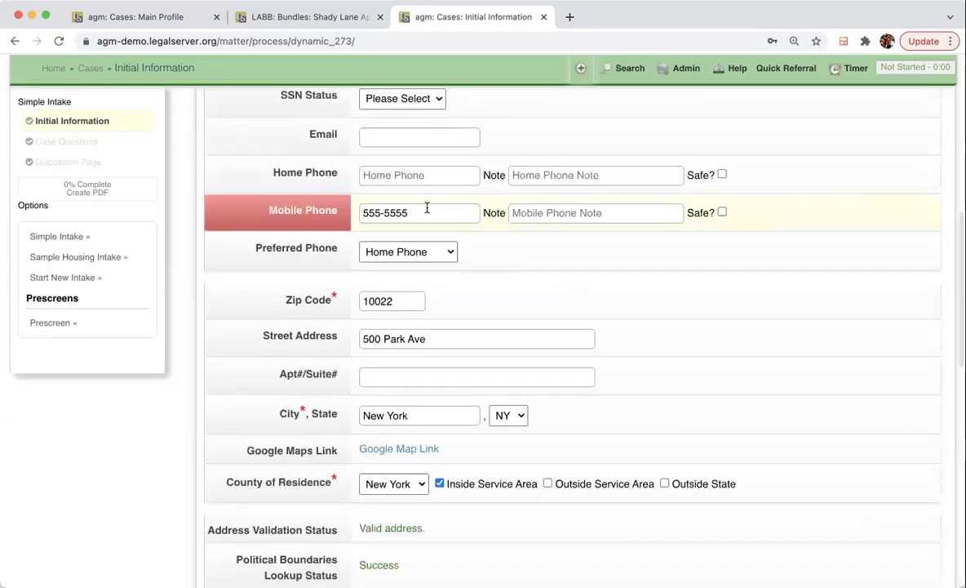
{"action": "left_click", "coordinate": [426, 209]}
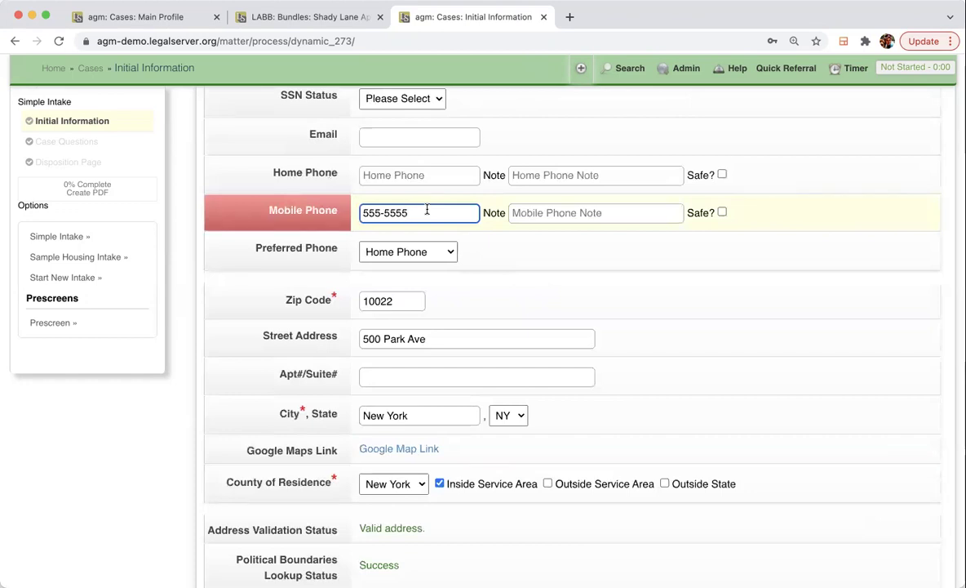
{"action": "key", "text": "BackSpace"}
{"action": "type", "text": "-5555"}
{"action": "scroll", "coordinate": [658, 328], "scroll_direction": "down", "scroll_amount": 10}
{"action": "left_click", "coordinate": [890, 506]}
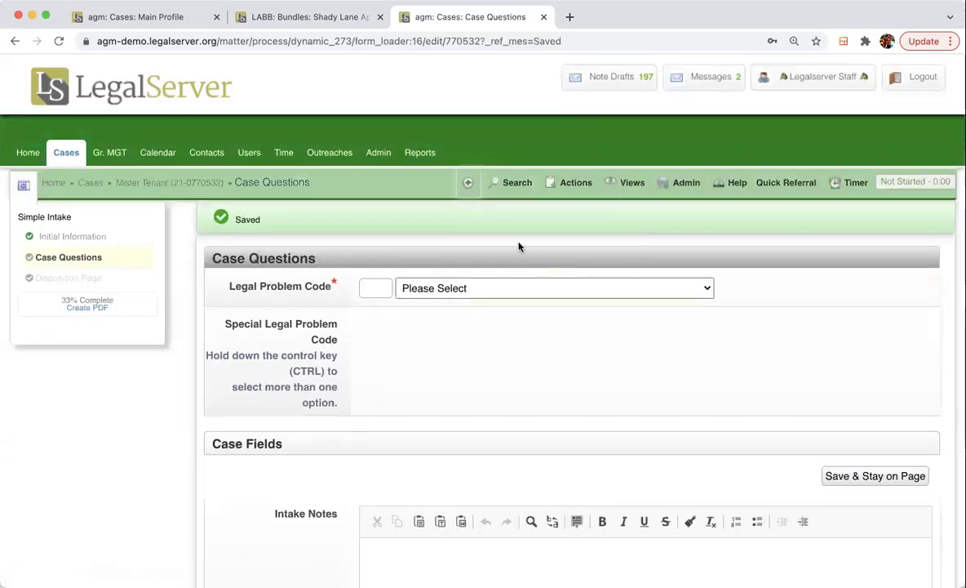
Choose 67 Mortgage Foreclosures (Not Predatory Lending/Practices) from the Legal Problem Code list.
{"action": "scroll", "coordinate": [518, 247], "scroll_direction": "down", "scroll_amount": 2}
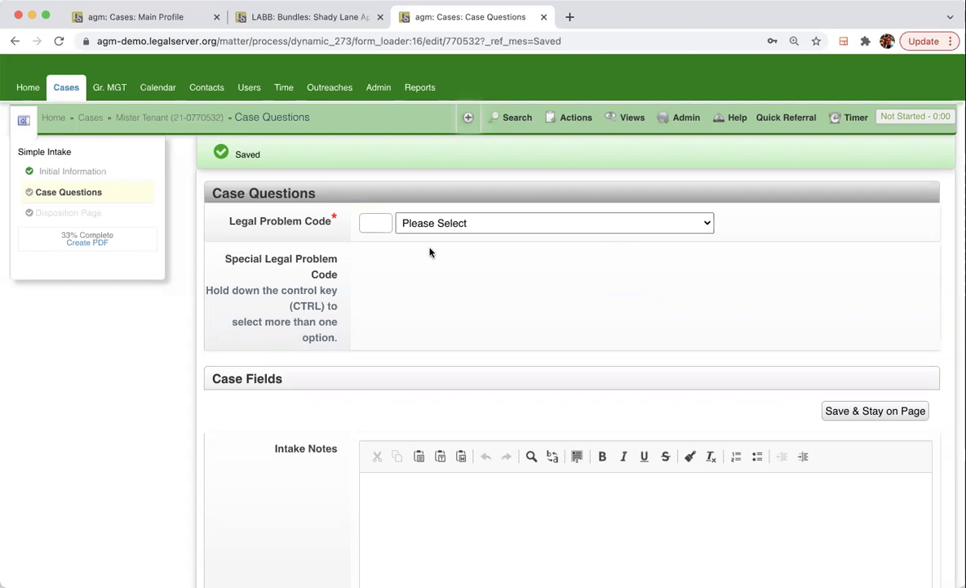
{"action": "left_click", "coordinate": [453, 224]}
{"action": "scroll", "coordinate": [502, 325], "scroll_direction": "down", "scroll_amount": 10}
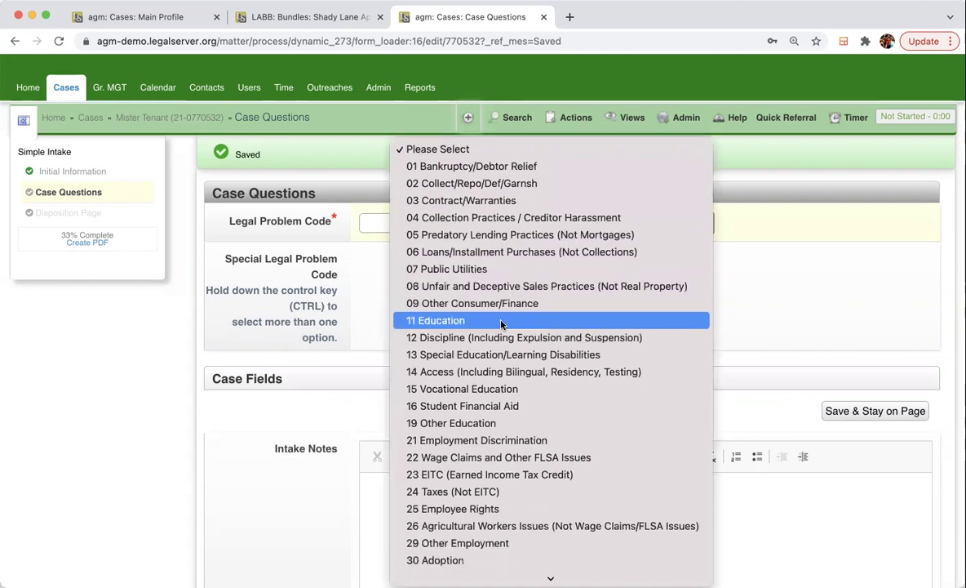
{"action": "scroll", "coordinate": [502, 325], "scroll_direction": "down", "scroll_amount": 5}
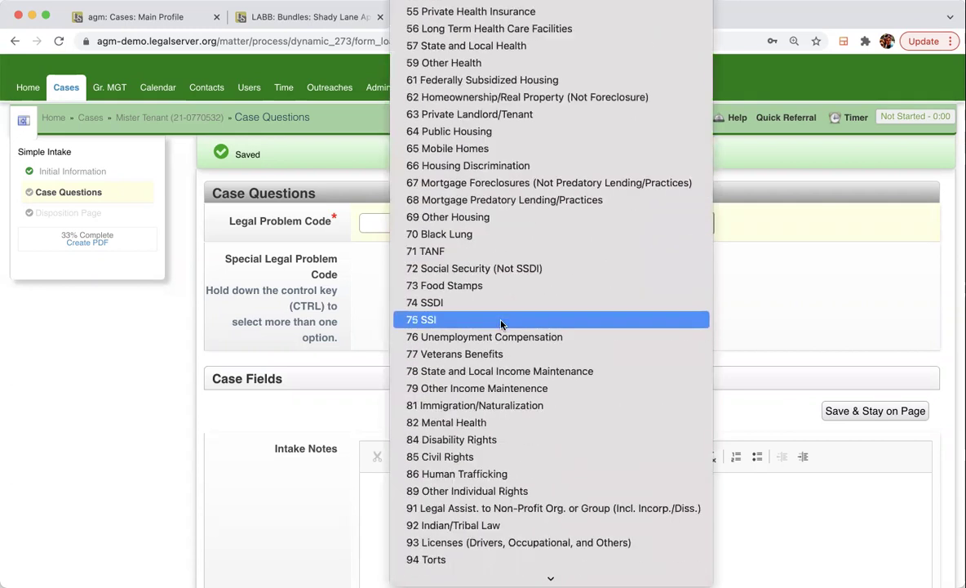
{"action": "scroll", "coordinate": [497, 241], "scroll_direction": "up", "scroll_amount": 4}
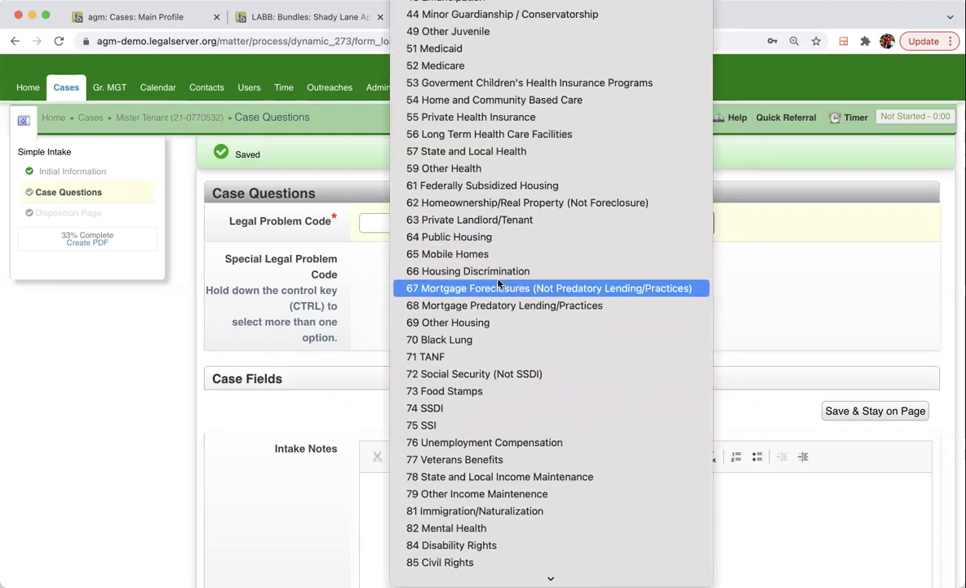
{"action": "left_click", "coordinate": [500, 287]}
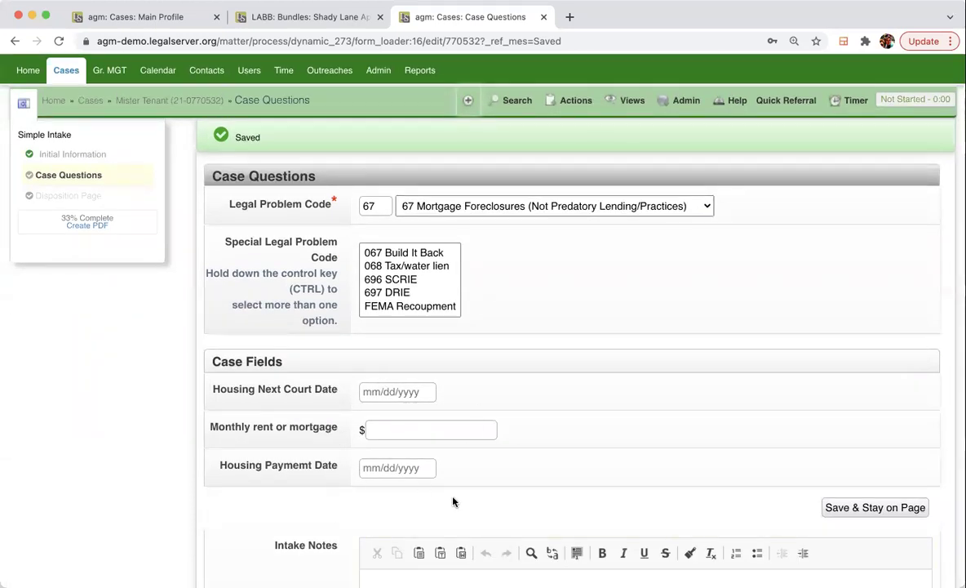
Pick 067 Build It Back as special code, keep problem code 67, and save the Case Questions.
{"action": "left_click", "coordinate": [424, 253]}
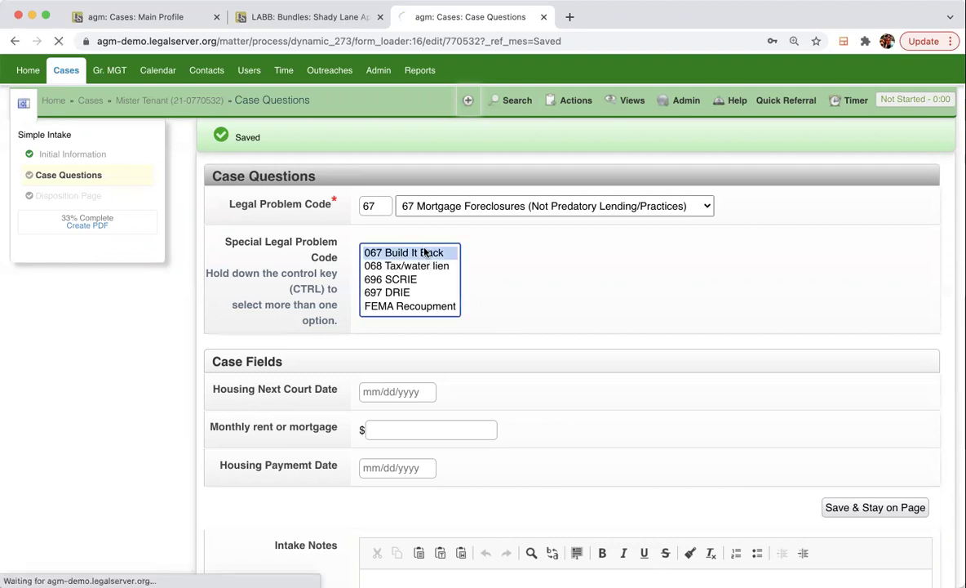
{"action": "scroll", "coordinate": [554, 389], "scroll_direction": "down", "scroll_amount": 4}
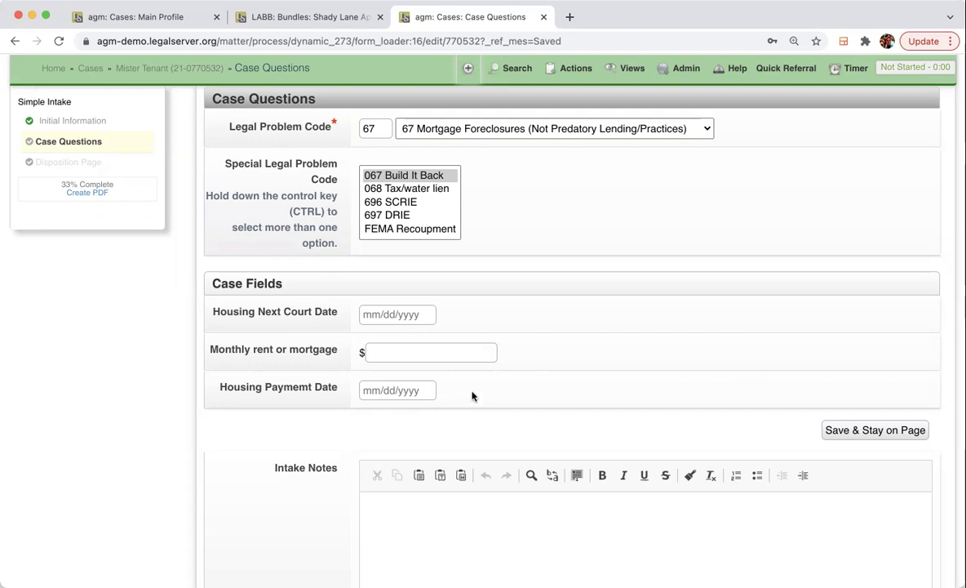
{"action": "left_click", "coordinate": [529, 127]}
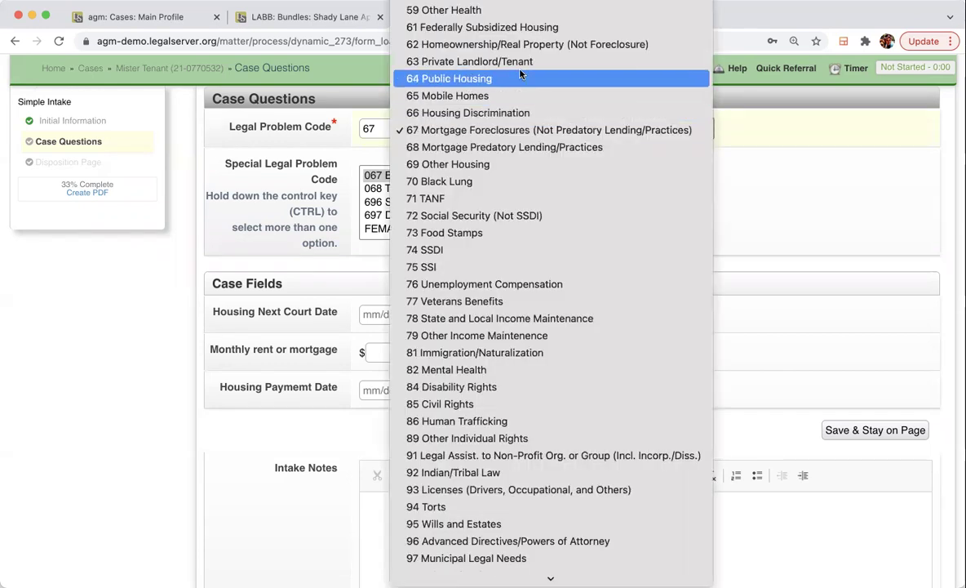
{"action": "left_click", "coordinate": [777, 245]}
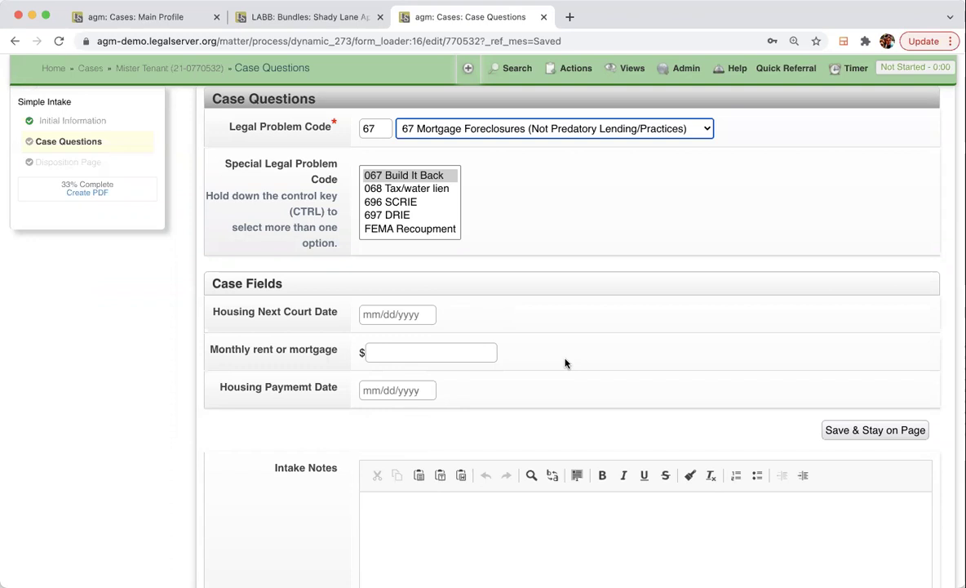
{"action": "scroll", "coordinate": [655, 347], "scroll_direction": "down", "scroll_amount": 5}
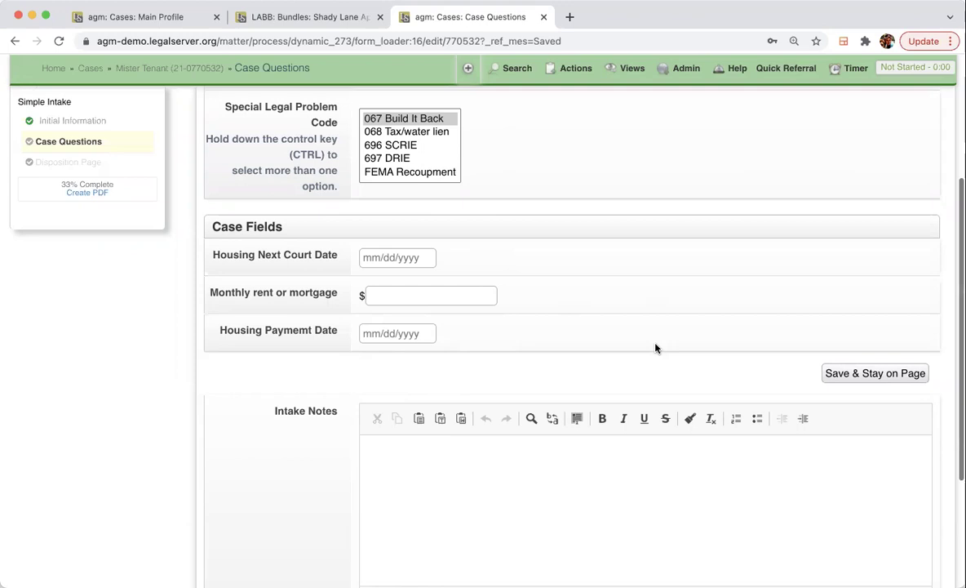
{"action": "left_click", "coordinate": [895, 492]}
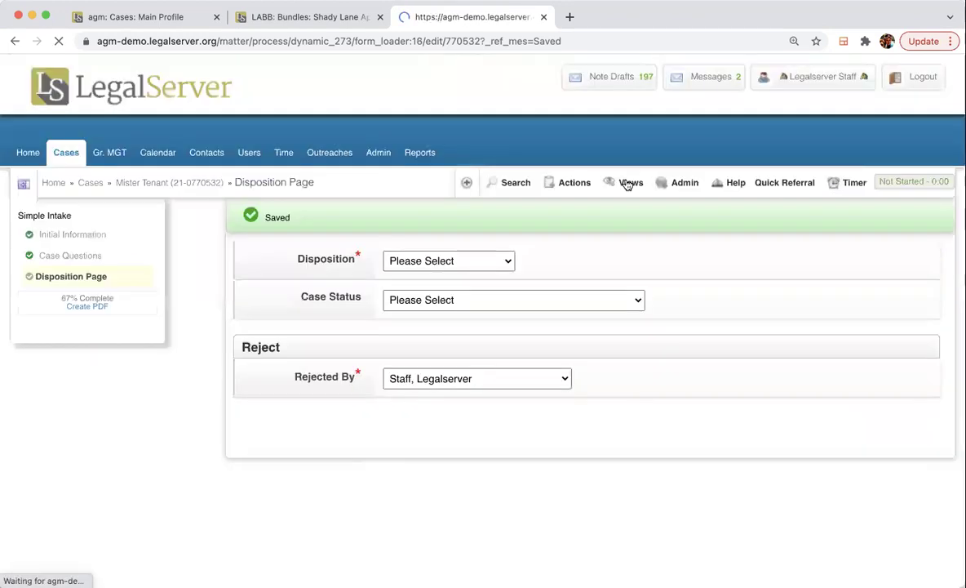
Set disposition Accept Case, office Jamaica Bay (611), assign a caseworker, and submit.
{"action": "left_click", "coordinate": [467, 263]}
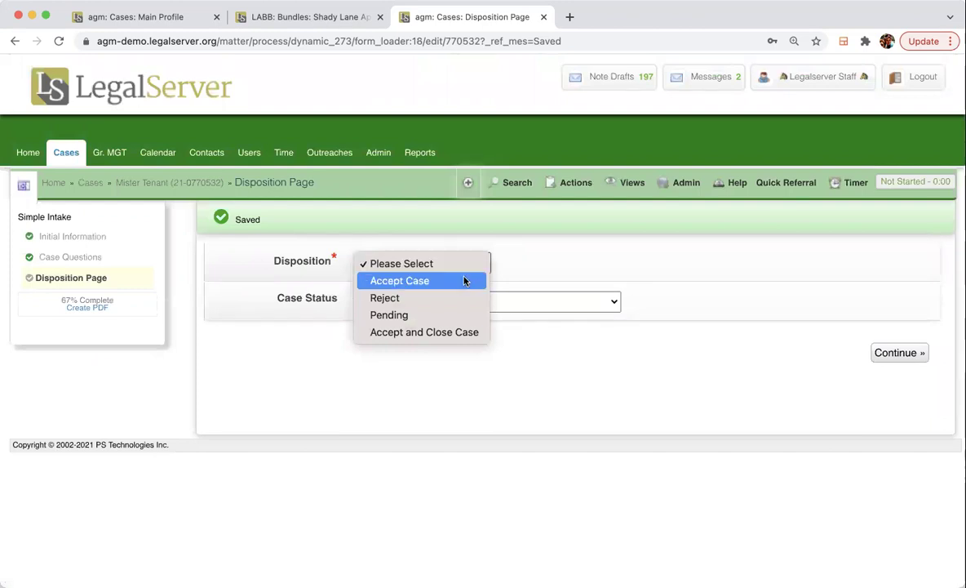
{"action": "left_click", "coordinate": [464, 280]}
{"action": "scroll", "coordinate": [566, 234], "scroll_direction": "down", "scroll_amount": 3}
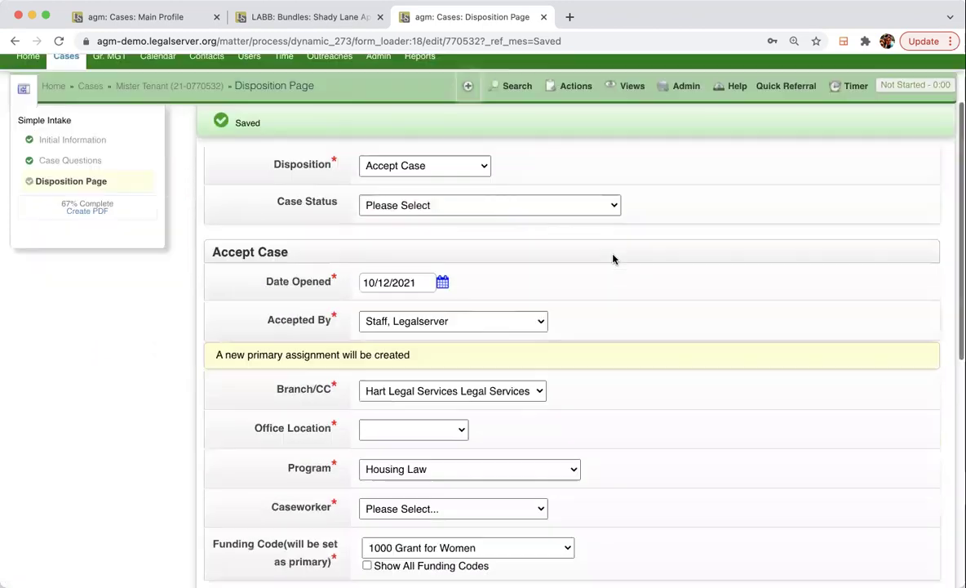
{"action": "scroll", "coordinate": [457, 359], "scroll_direction": "down", "scroll_amount": 4}
{"action": "left_click", "coordinate": [450, 237]}
{"action": "left_click", "coordinate": [446, 251]}
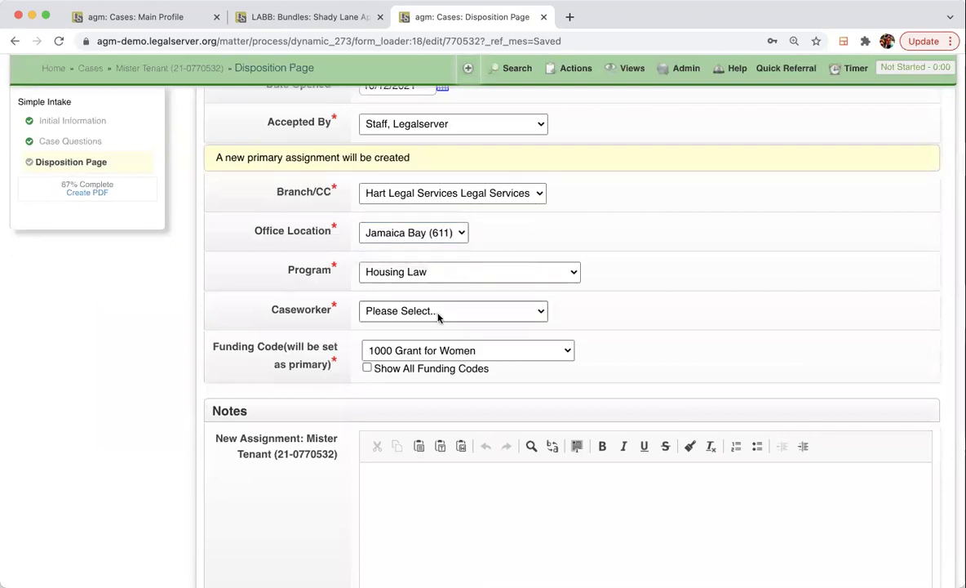
{"action": "left_click", "coordinate": [437, 311]}
{"action": "left_click", "coordinate": [563, 324]}
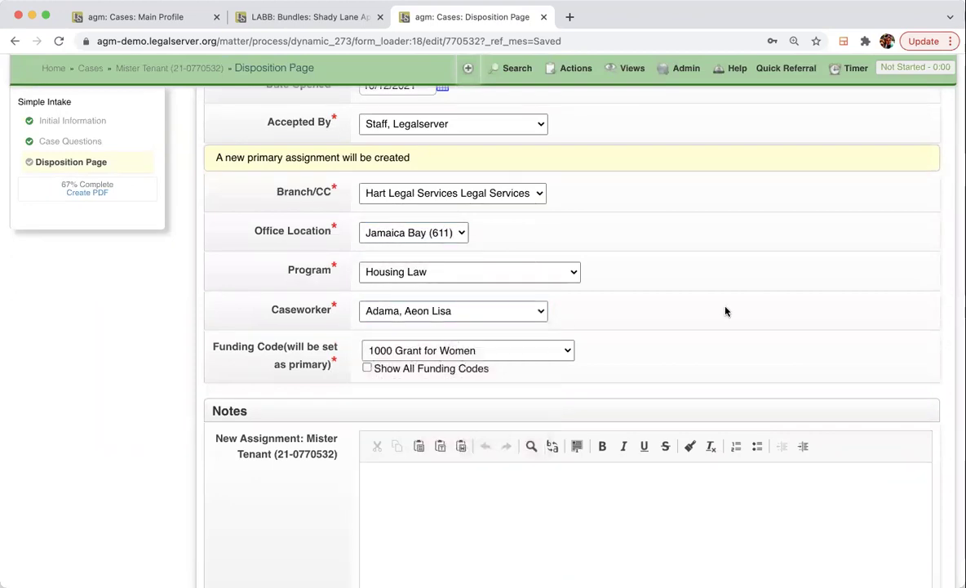
{"action": "scroll", "coordinate": [724, 310], "scroll_direction": "down", "scroll_amount": 3}
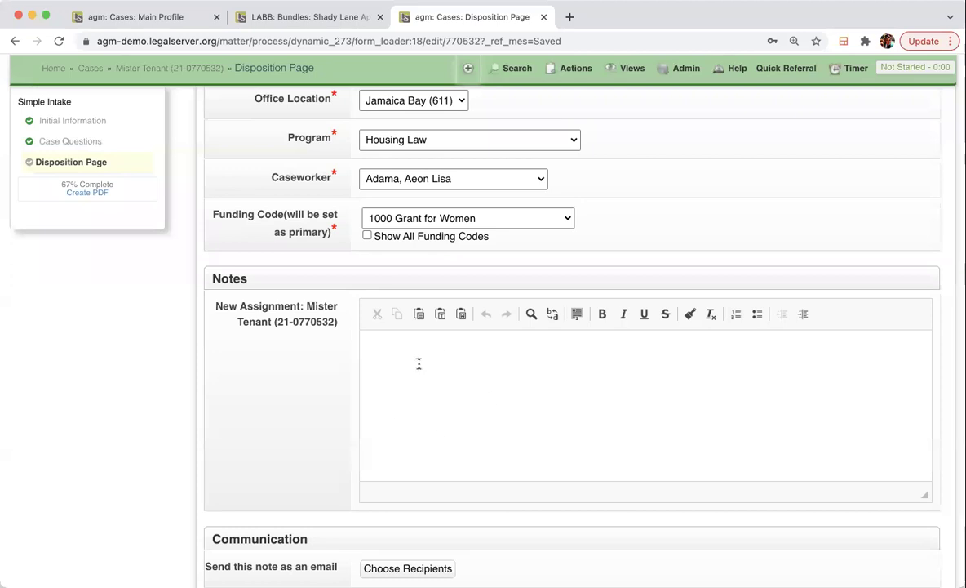
{"action": "scroll", "coordinate": [419, 363], "scroll_direction": "down", "scroll_amount": 3}
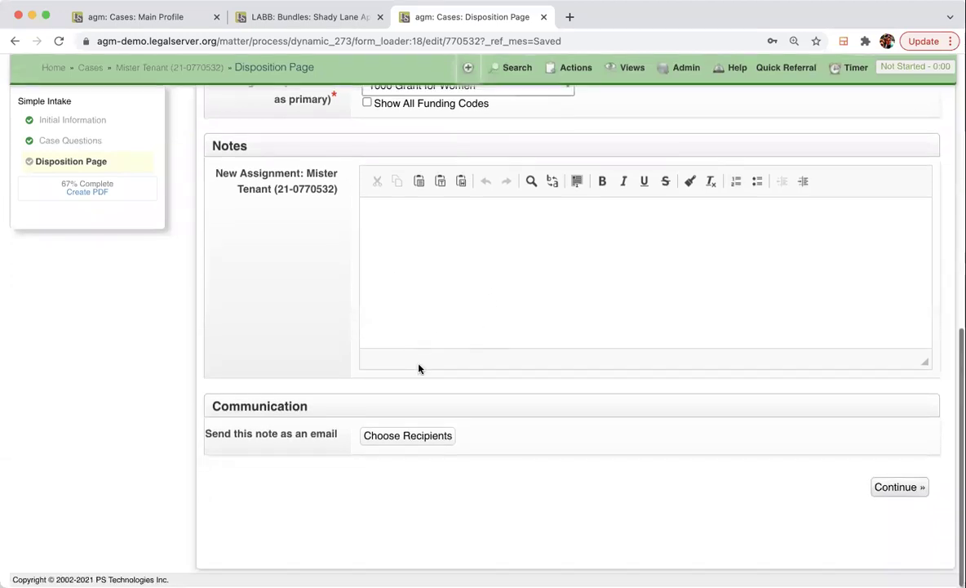
{"action": "left_click", "coordinate": [898, 488]}
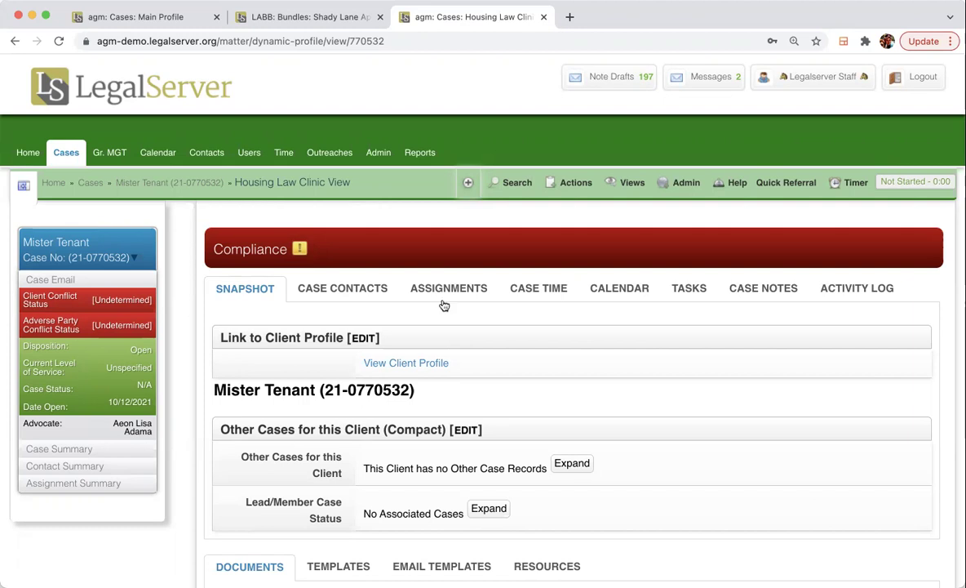
Scroll the new case's Services & Outcomes and Case Information, showing funding 1000 Grant for Women and codes 67/067.
{"action": "scroll", "coordinate": [600, 389], "scroll_direction": "down", "scroll_amount": 10}
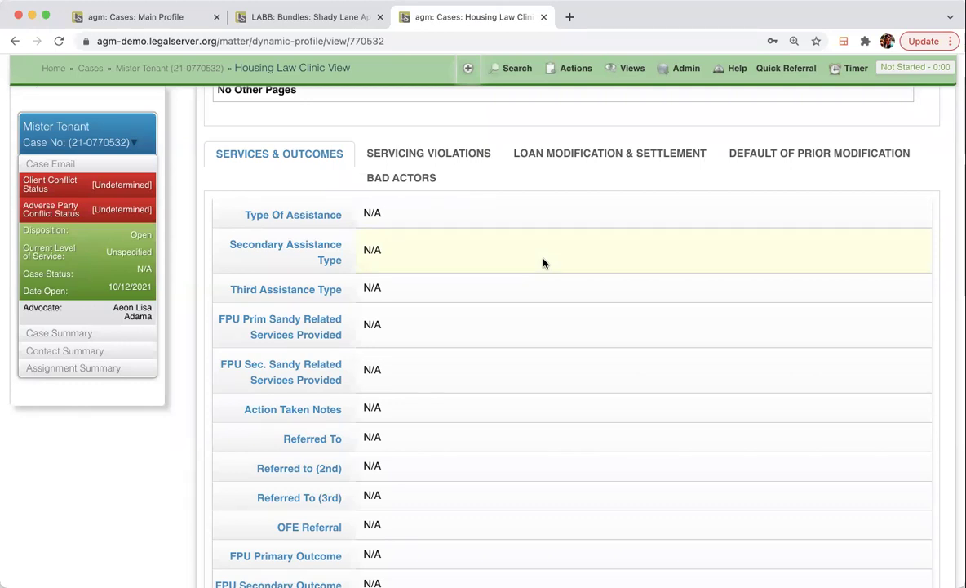
{"action": "scroll", "coordinate": [544, 263], "scroll_direction": "down", "scroll_amount": 10}
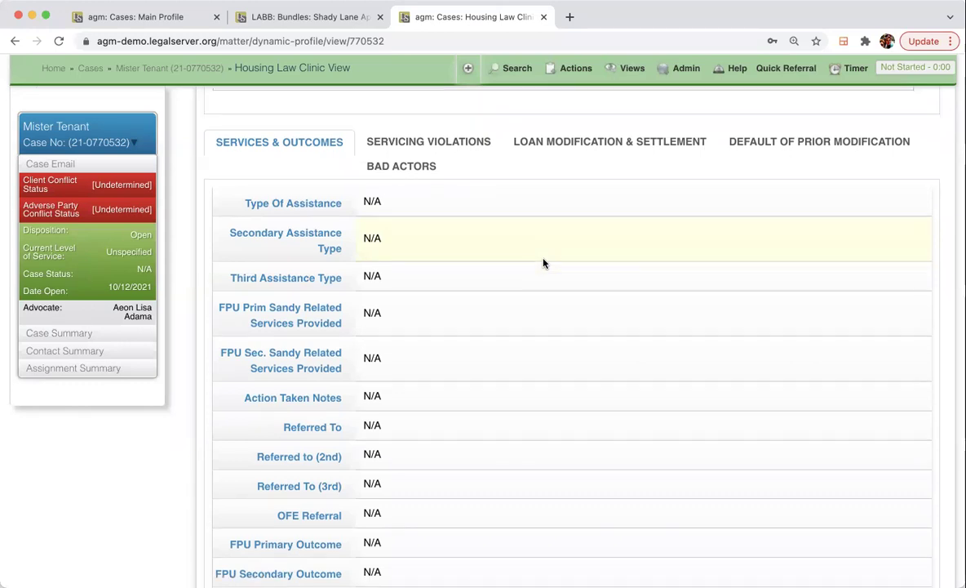
{"action": "scroll", "coordinate": [544, 263], "scroll_direction": "down", "scroll_amount": 2}
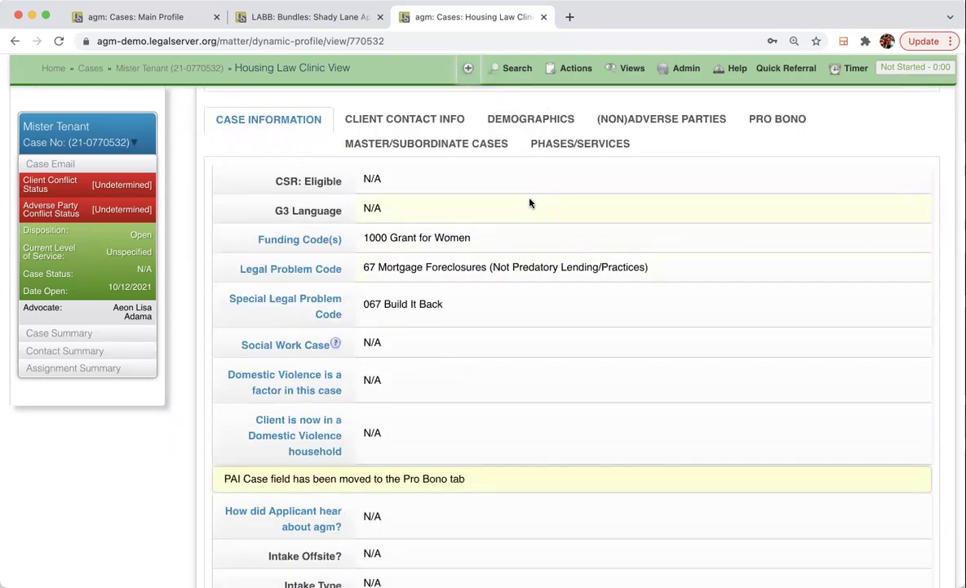
{"action": "scroll", "coordinate": [536, 252], "scroll_direction": "down", "scroll_amount": 5}
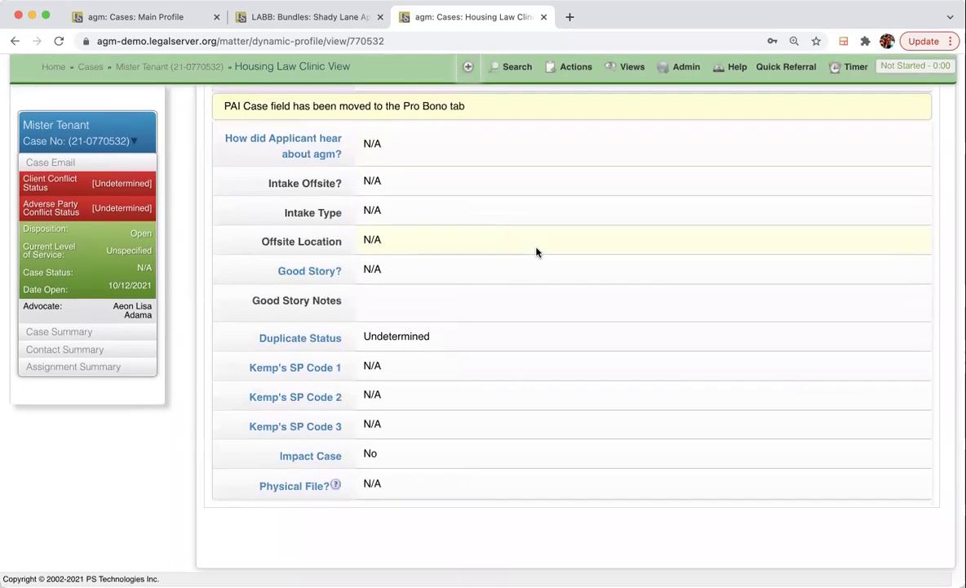
{"action": "scroll", "coordinate": [536, 252], "scroll_direction": "up", "scroll_amount": 8}
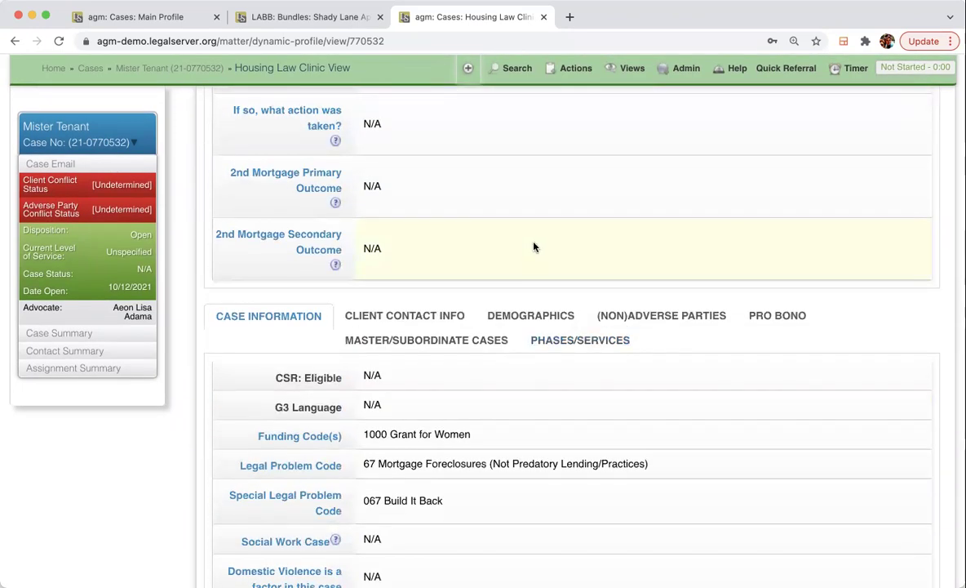
Show the Client Contact Info tab, scroll through the phone and address details, and return to the top.
{"action": "left_click", "coordinate": [406, 317]}
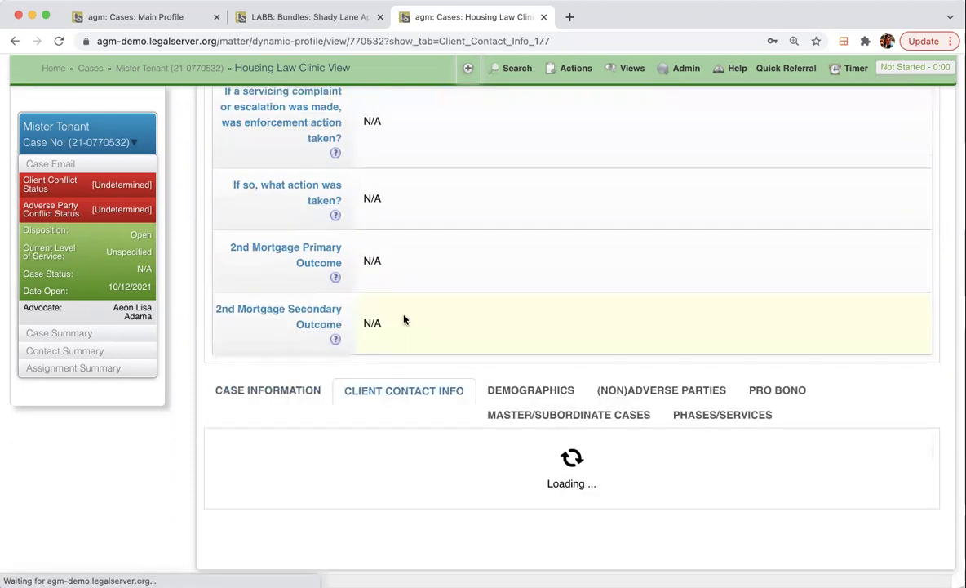
{"action": "scroll", "coordinate": [471, 482], "scroll_direction": "down", "scroll_amount": 3}
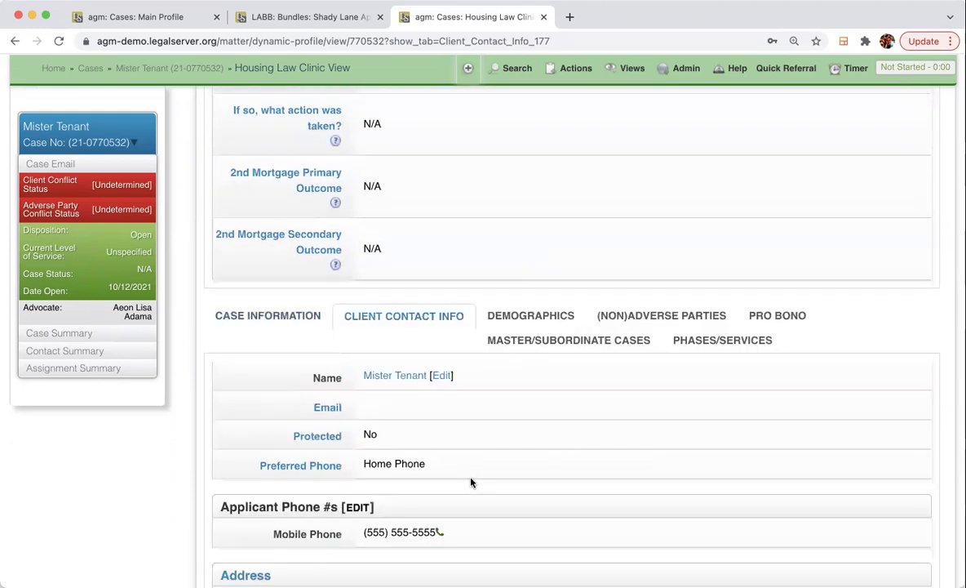
{"action": "scroll", "coordinate": [473, 480], "scroll_direction": "down", "scroll_amount": 1}
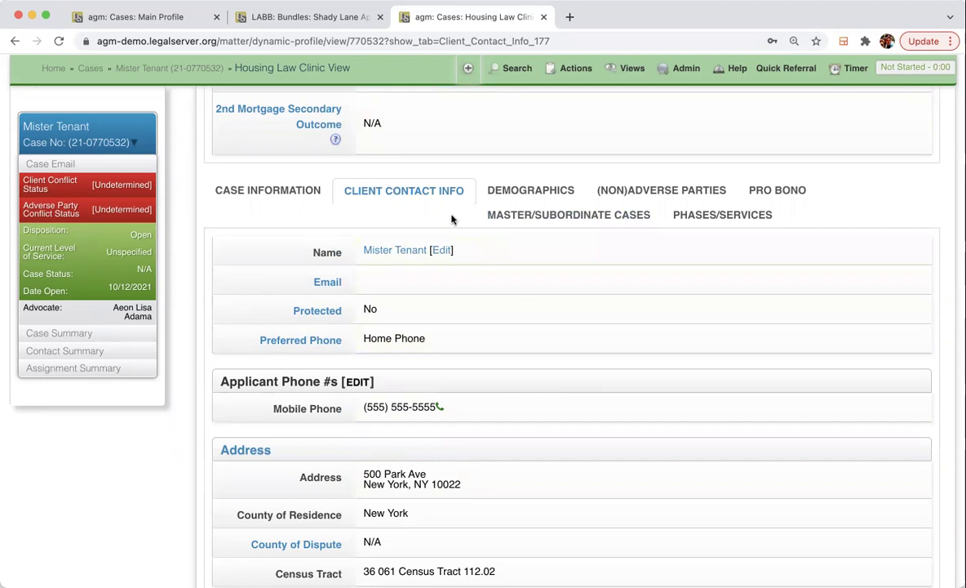
{"action": "scroll", "coordinate": [452, 218], "scroll_direction": "up", "scroll_amount": 15}
{"action": "scroll", "coordinate": [451, 219], "scroll_direction": "up", "scroll_amount": 3}
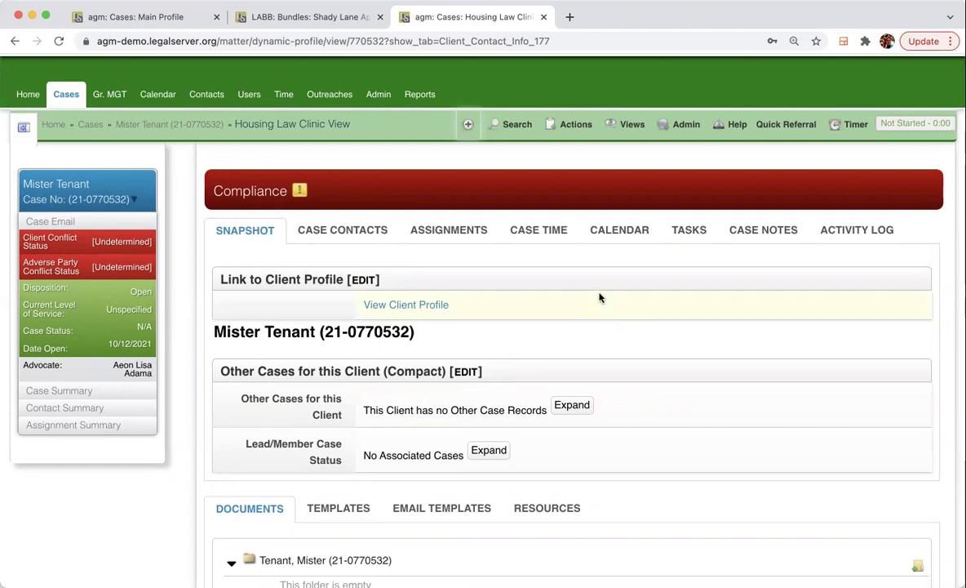
Browse the case's Actions menu (Basic, Assign/Refer/Close), ending on Housing Law Clinic Actions.
{"action": "left_click", "coordinate": [633, 124]}
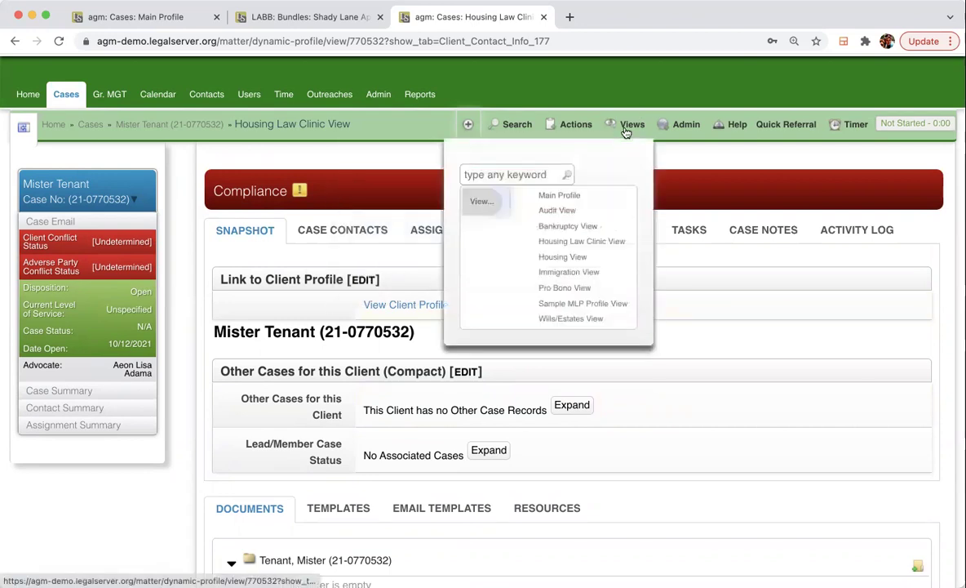
{"action": "left_click", "coordinate": [578, 125]}
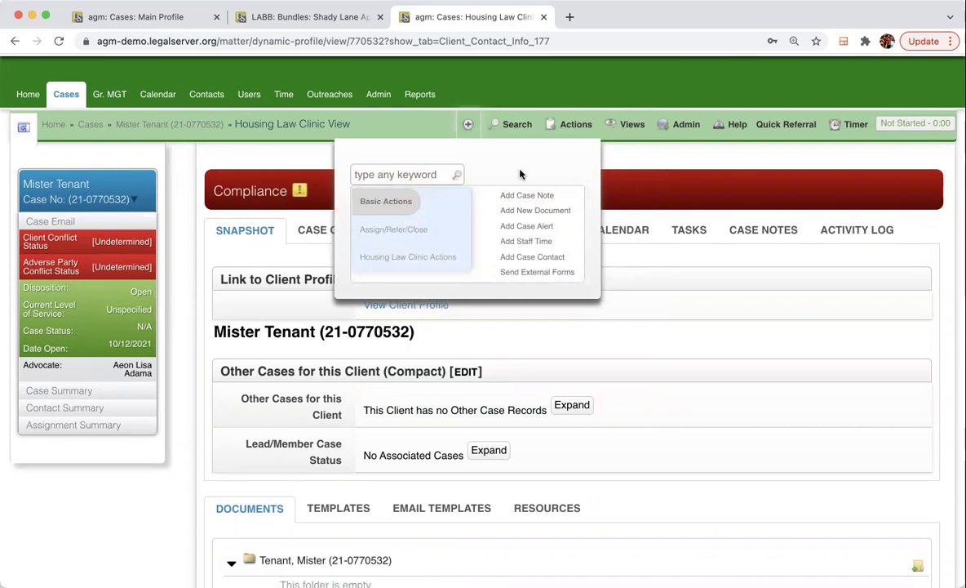
{"action": "left_click", "coordinate": [381, 257]}
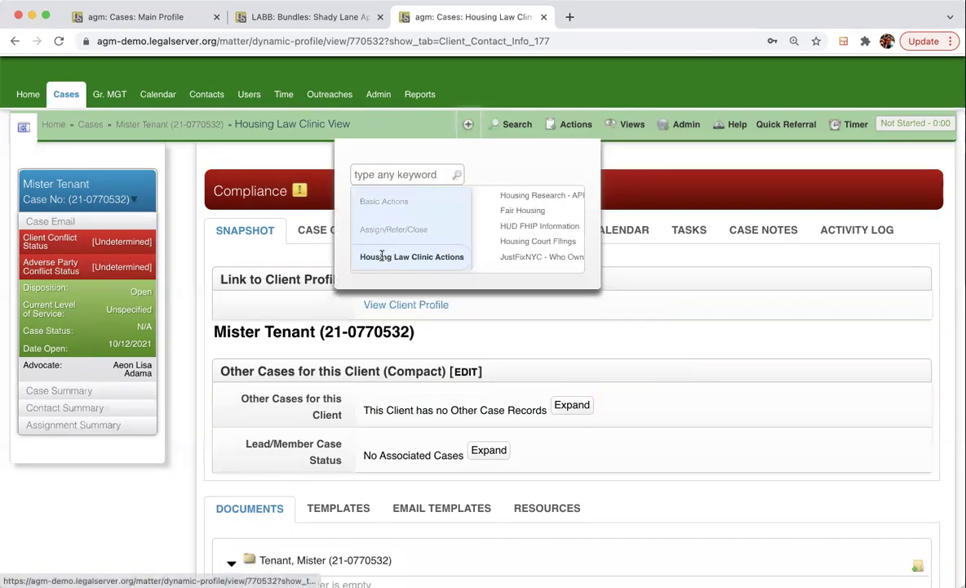
{"action": "left_click", "coordinate": [416, 230]}
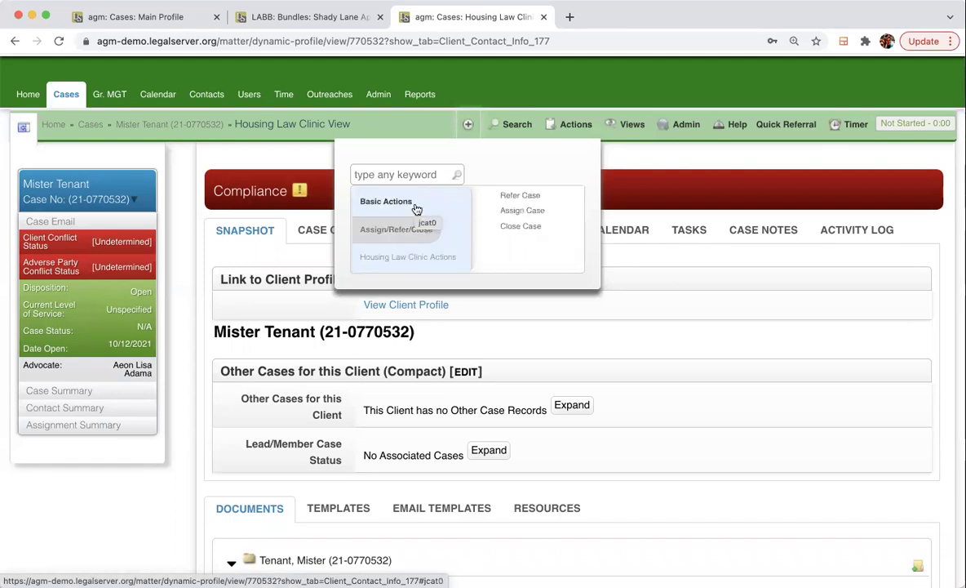
{"action": "left_click", "coordinate": [412, 201]}
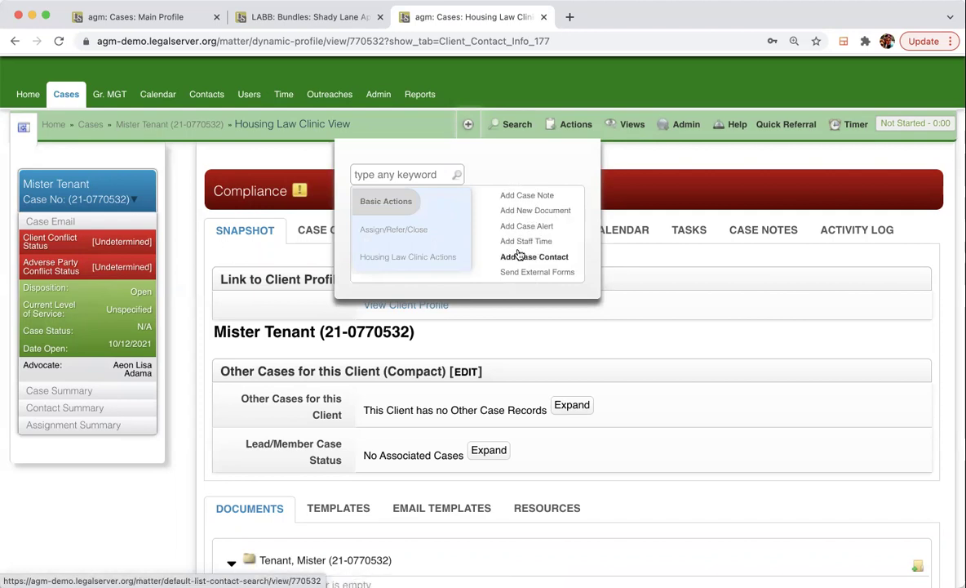
{"action": "left_click", "coordinate": [439, 254]}
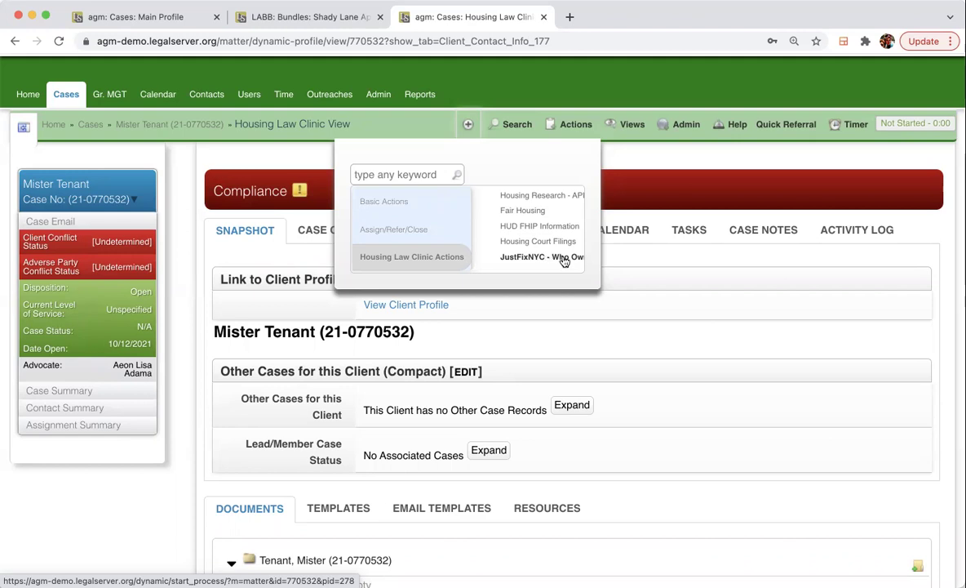
Run JustFixNYC Who Owns What and scroll through 500 Park Avenue's 140-building portfolio.
{"action": "left_click", "coordinate": [563, 259]}
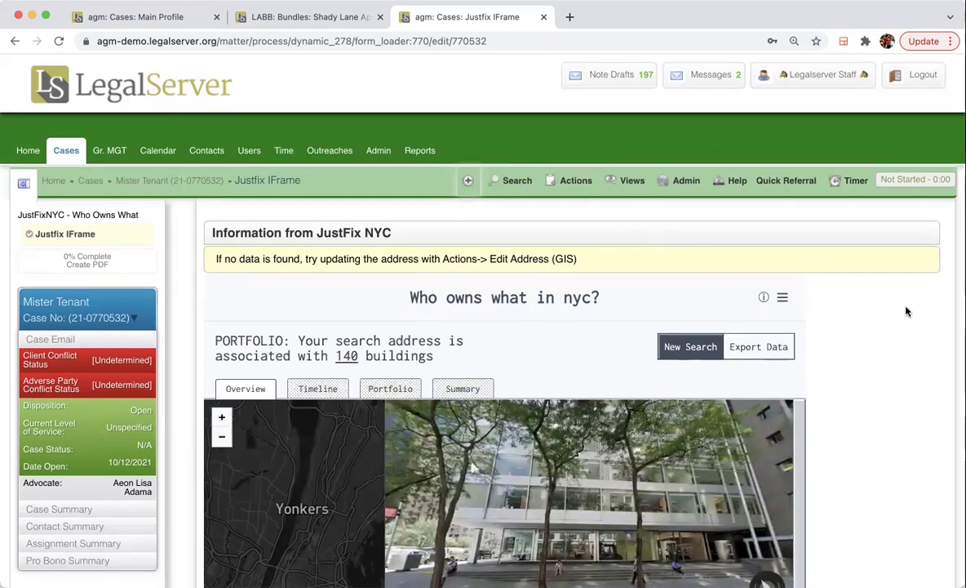
{"action": "scroll", "coordinate": [906, 310], "scroll_direction": "down", "scroll_amount": 2}
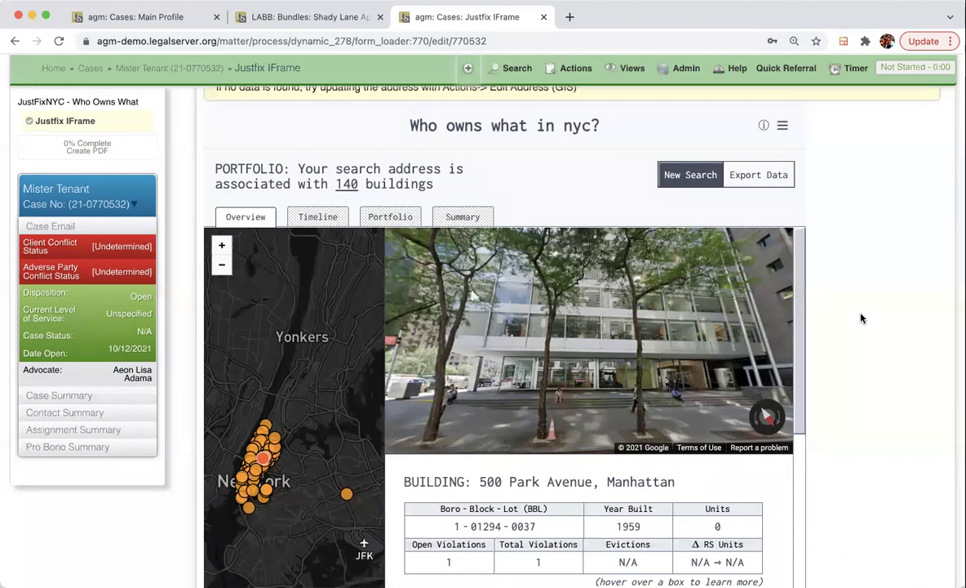
{"action": "scroll", "coordinate": [861, 318], "scroll_direction": "down", "scroll_amount": 3}
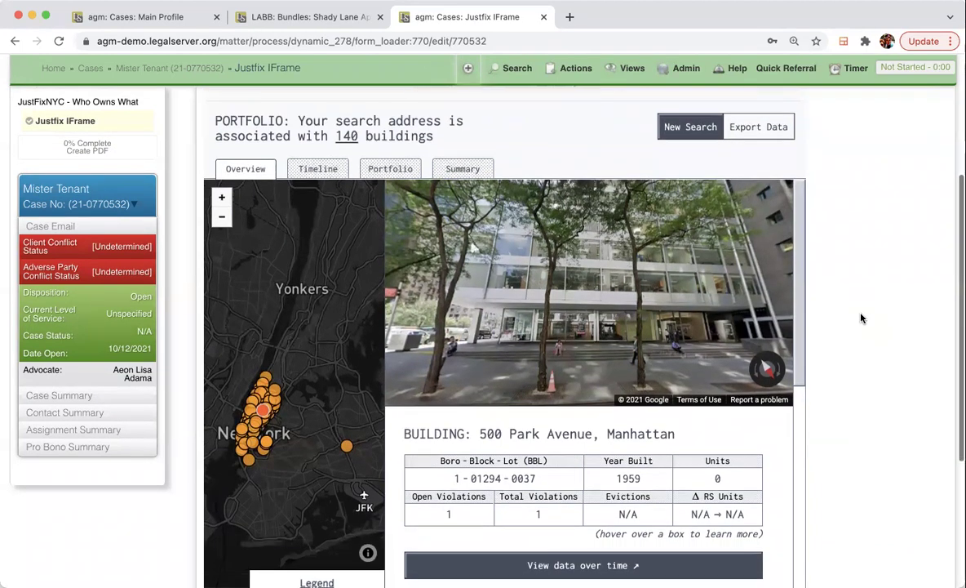
{"action": "scroll", "coordinate": [861, 318], "scroll_direction": "down", "scroll_amount": 2}
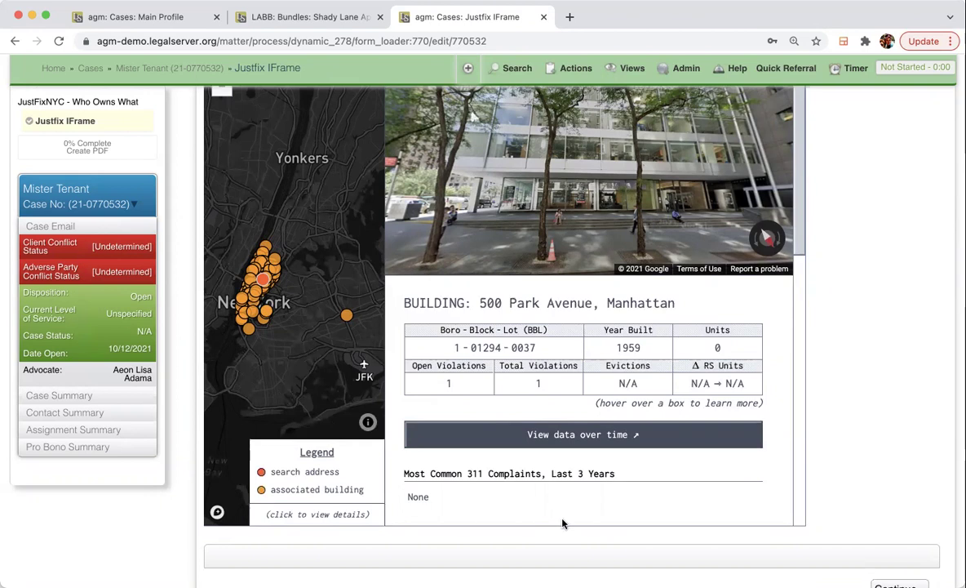
{"action": "scroll", "coordinate": [901, 364], "scroll_direction": "up", "scroll_amount": 4}
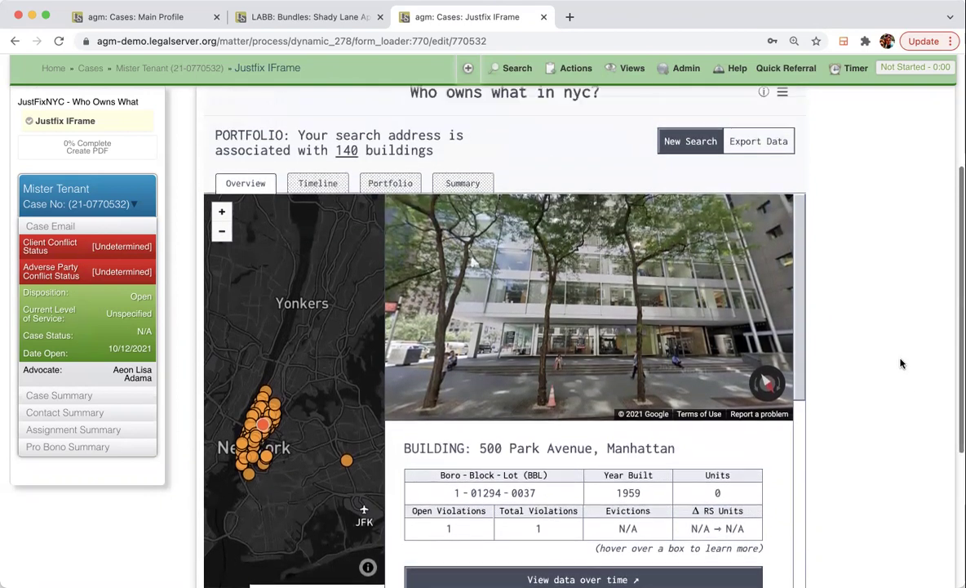
{"action": "scroll", "coordinate": [875, 310], "scroll_direction": "up", "scroll_amount": 2}
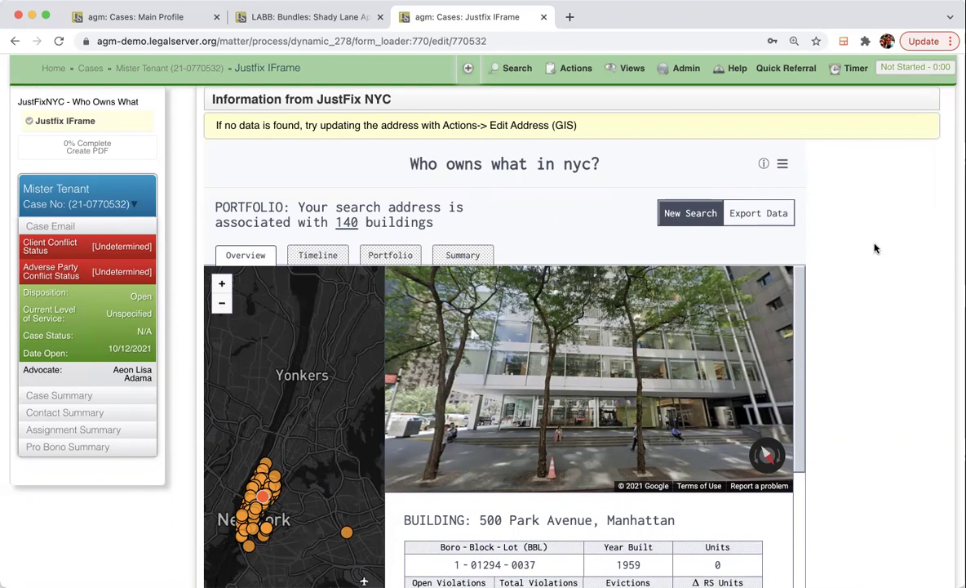
{"action": "scroll", "coordinate": [875, 248], "scroll_direction": "up", "scroll_amount": 2}
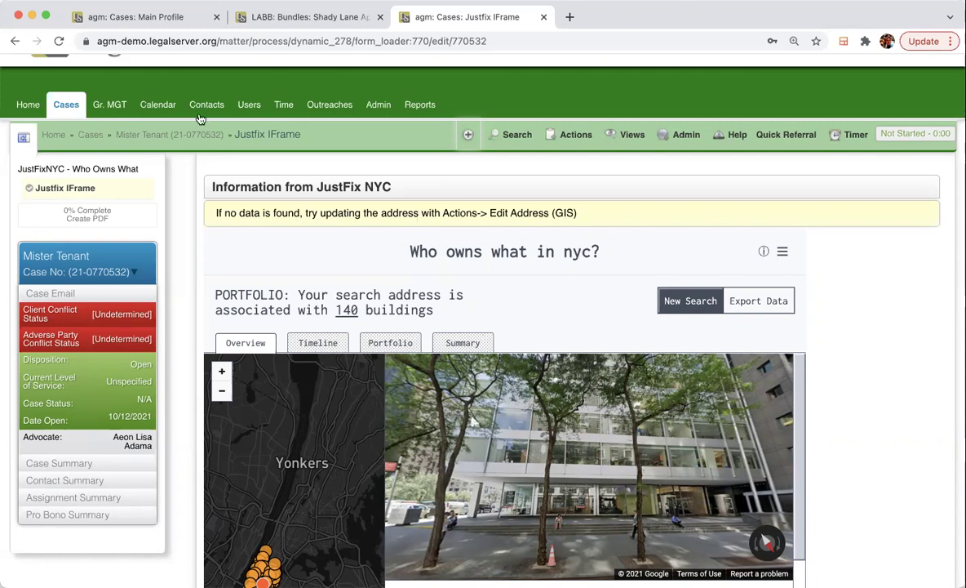
Switch to the Shady Lane Apartment Bundle, review its three cases, and show its 4 case notes.
{"action": "left_click", "coordinate": [298, 20]}
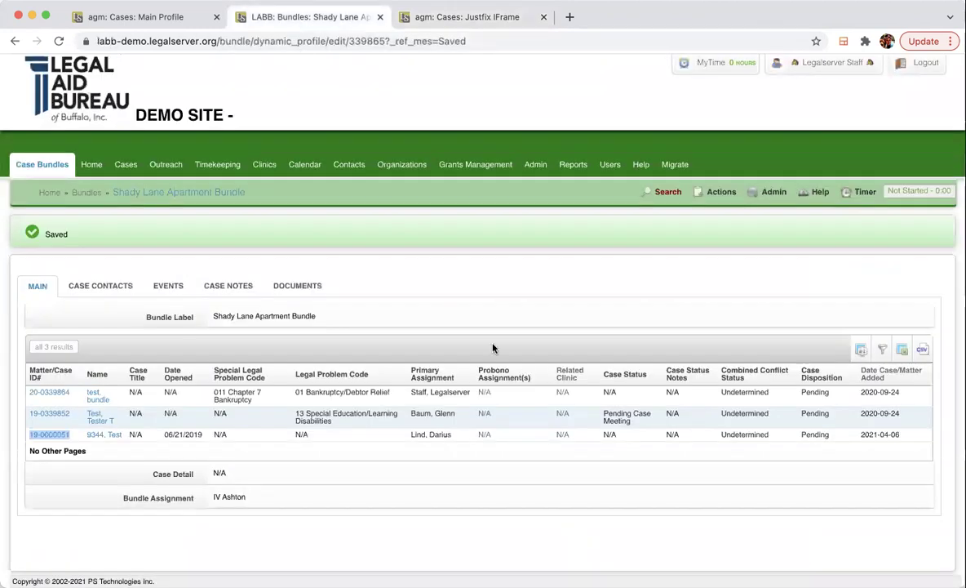
{"action": "left_click", "coordinate": [504, 309]}
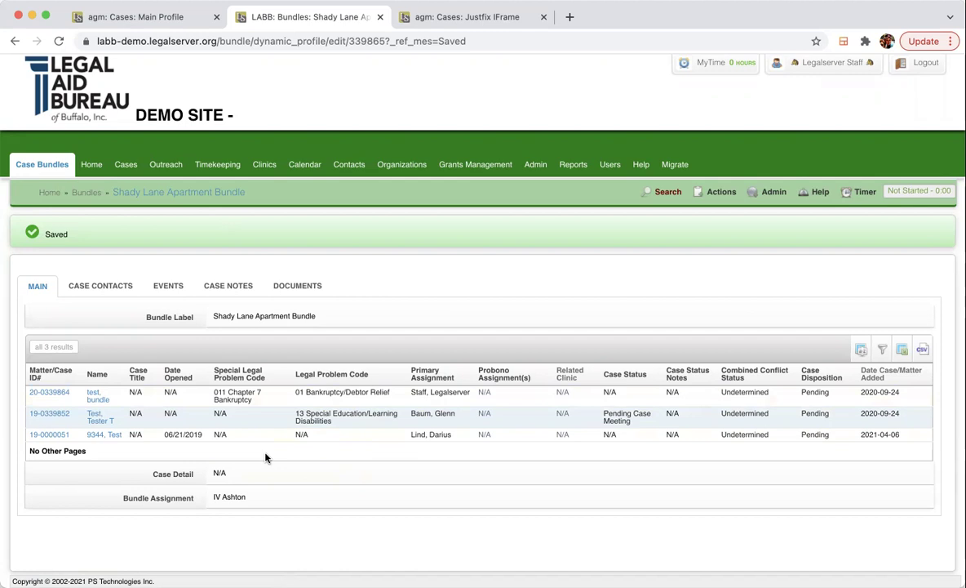
{"action": "left_click", "coordinate": [235, 287]}
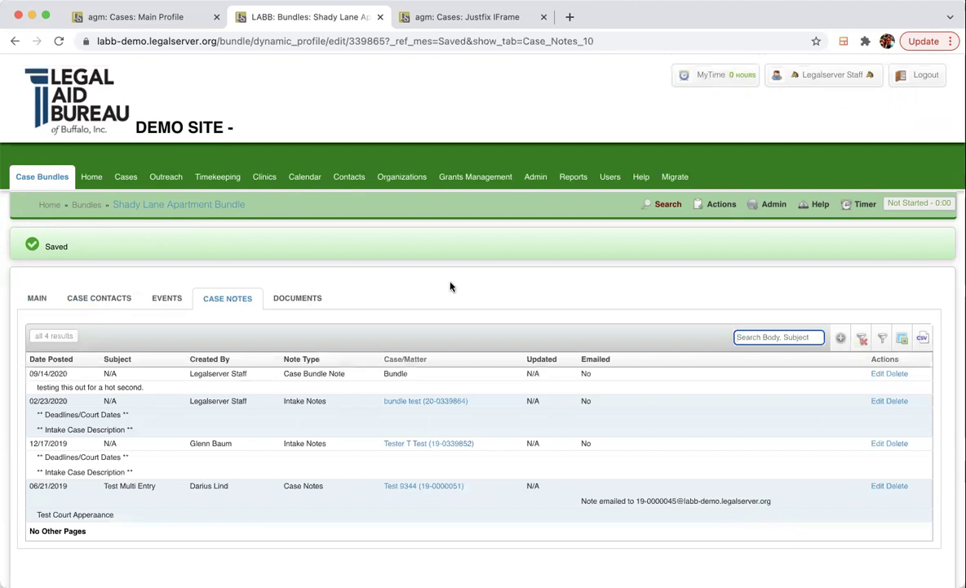
Scroll the Shady Lane bundle's case notes to see the bundle note and member-case notes.
{"action": "scroll", "coordinate": [449, 284], "scroll_direction": "down", "scroll_amount": 2}
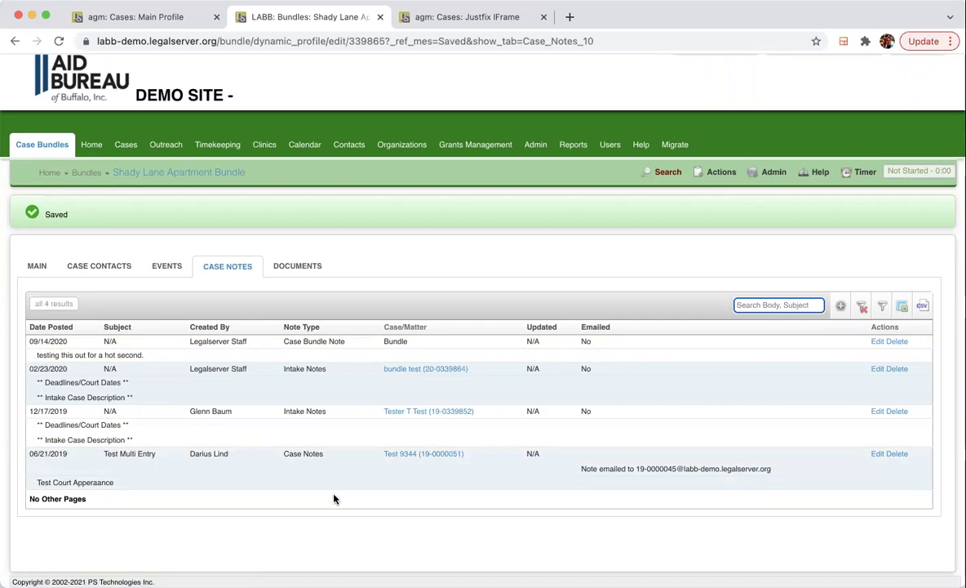
Open bundle test case 20-0339864 and bring its six-activity Case Activity Log into view.
{"action": "left_click", "coordinate": [428, 374]}
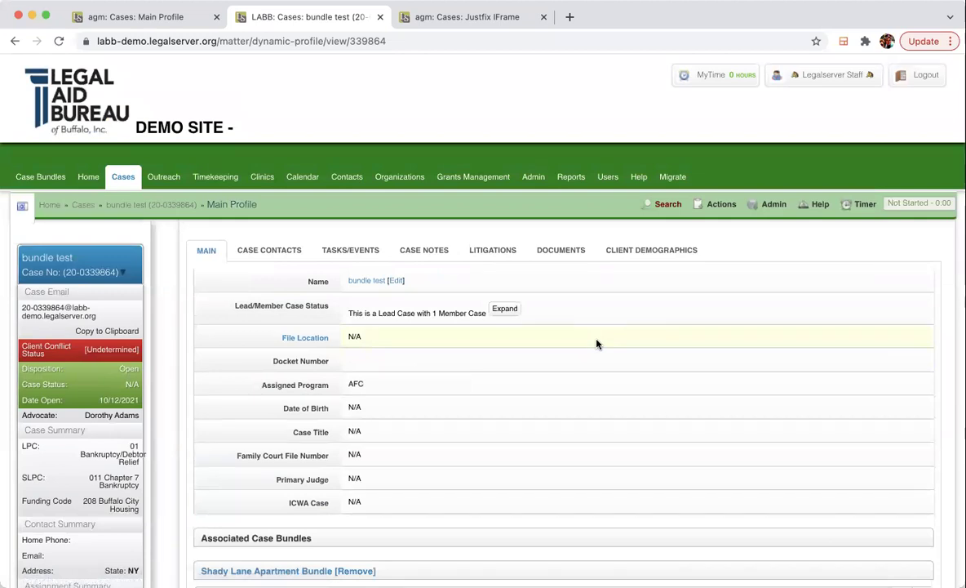
{"action": "scroll", "coordinate": [596, 344], "scroll_direction": "down", "scroll_amount": 2}
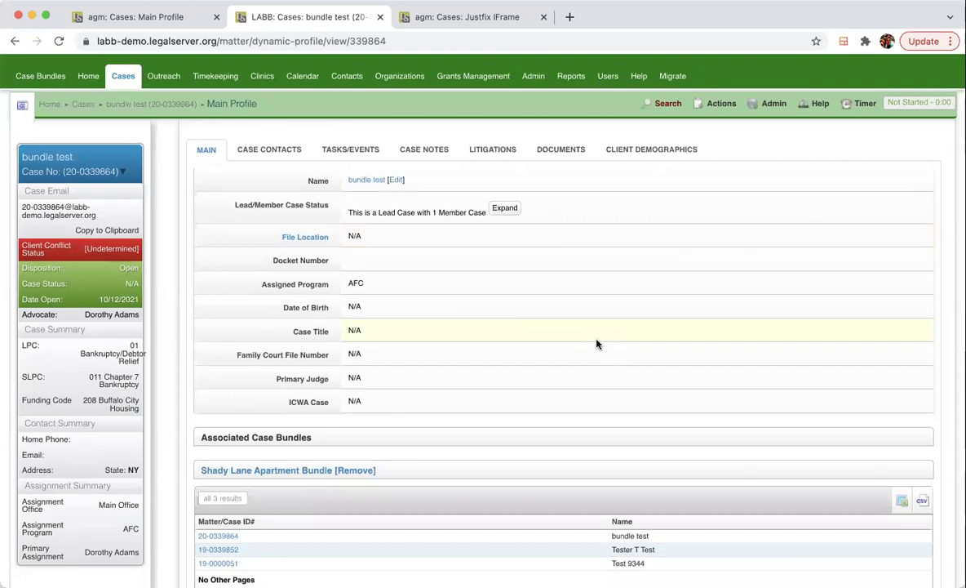
{"action": "scroll", "coordinate": [371, 413], "scroll_direction": "down", "scroll_amount": 2}
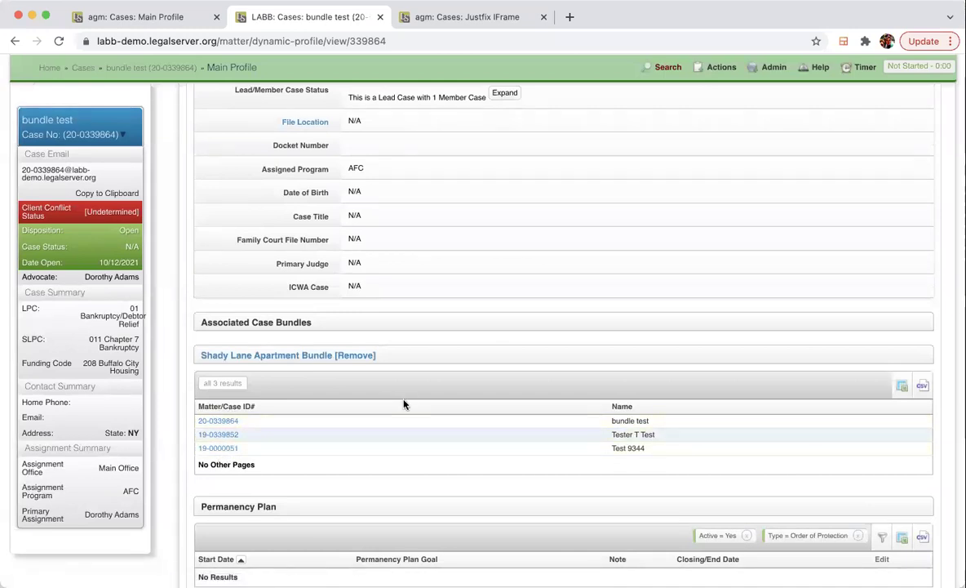
{"action": "scroll", "coordinate": [403, 404], "scroll_direction": "down", "scroll_amount": 4}
{"action": "scroll", "coordinate": [404, 403], "scroll_direction": "down", "scroll_amount": 1}
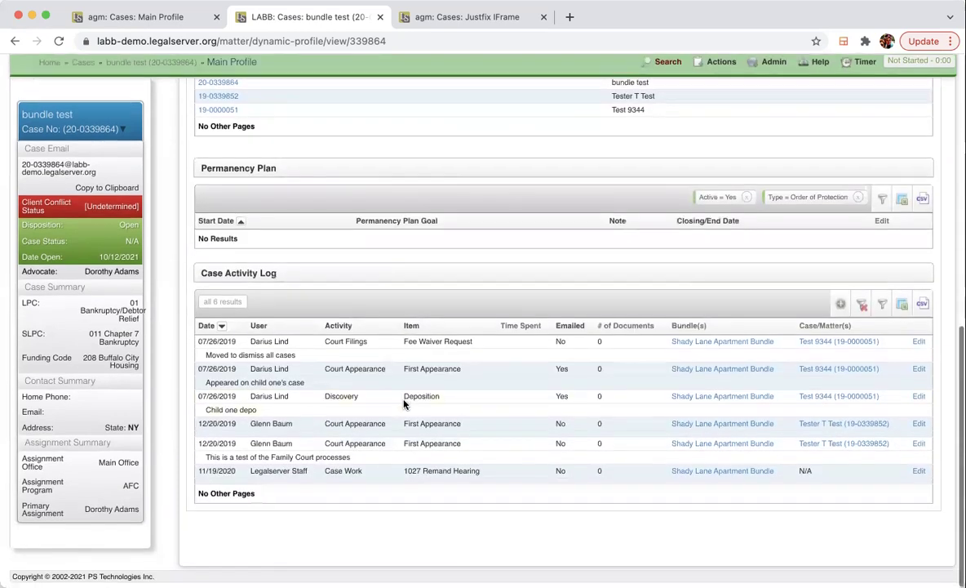